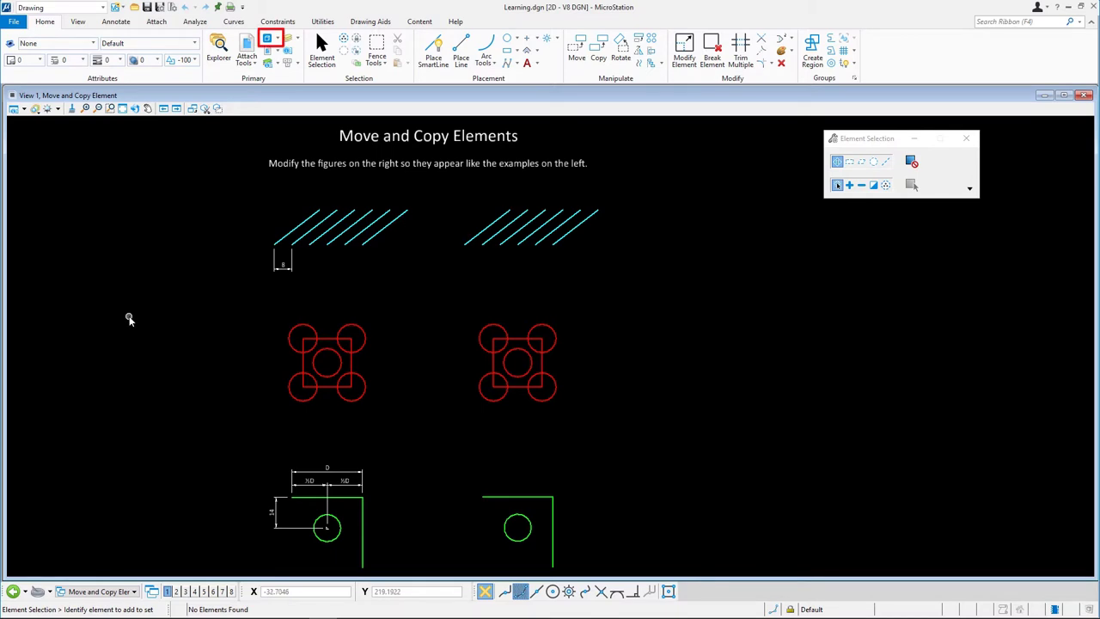
- Open the Copy Parallel model from the models list, then close the list
left_click(268, 39)
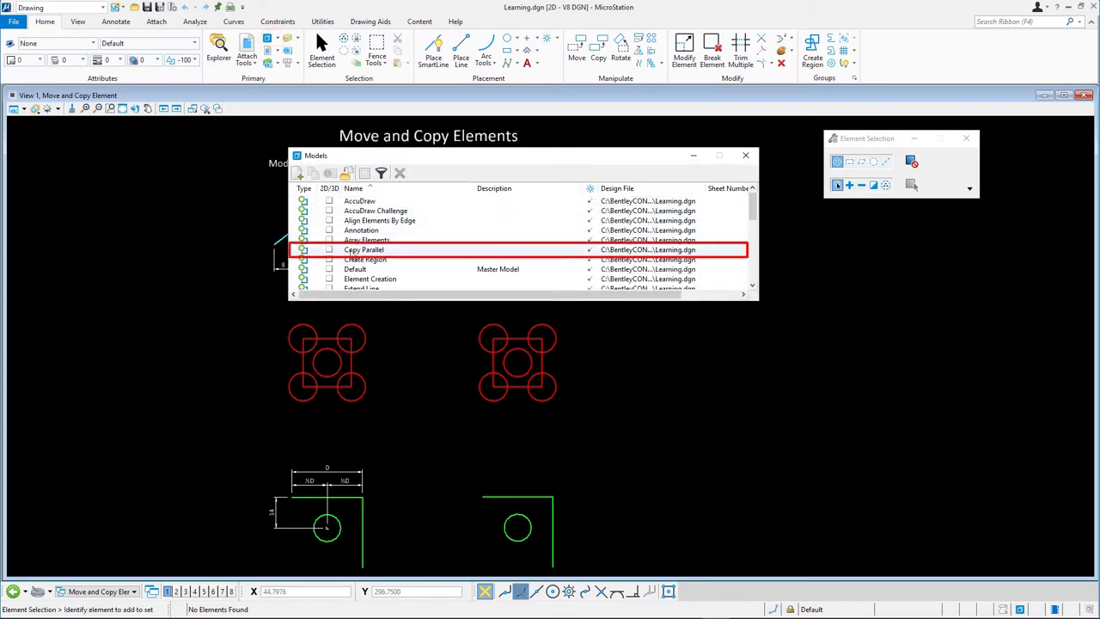
double_click(354, 249)
left_click(746, 158)
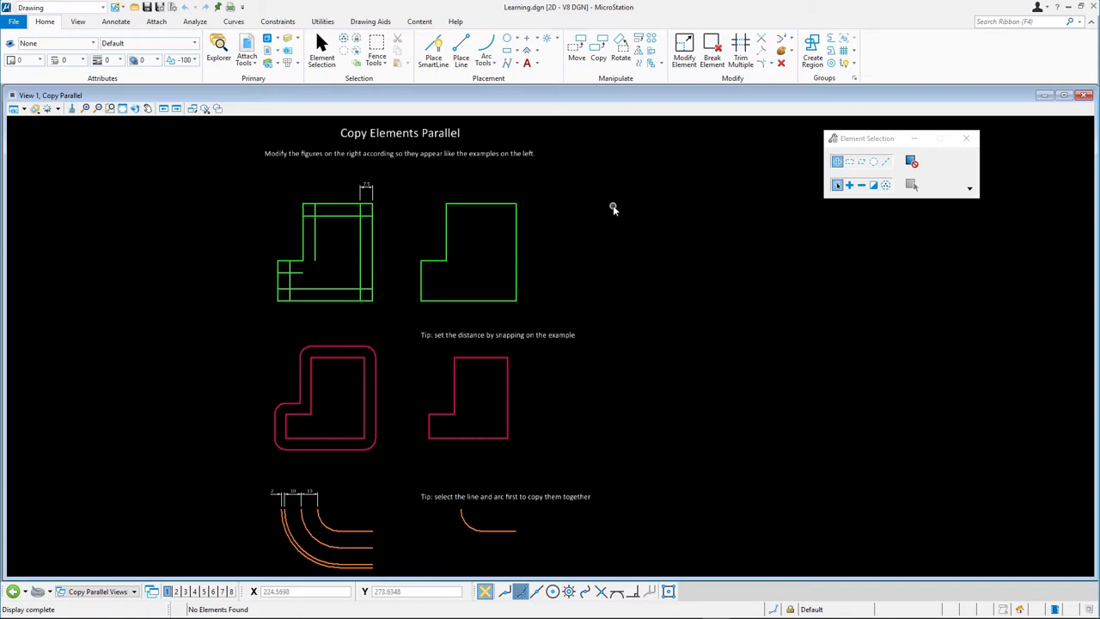
- Window-zoom onto the green L-shape figures at the top of the drawing
left_click(110, 109)
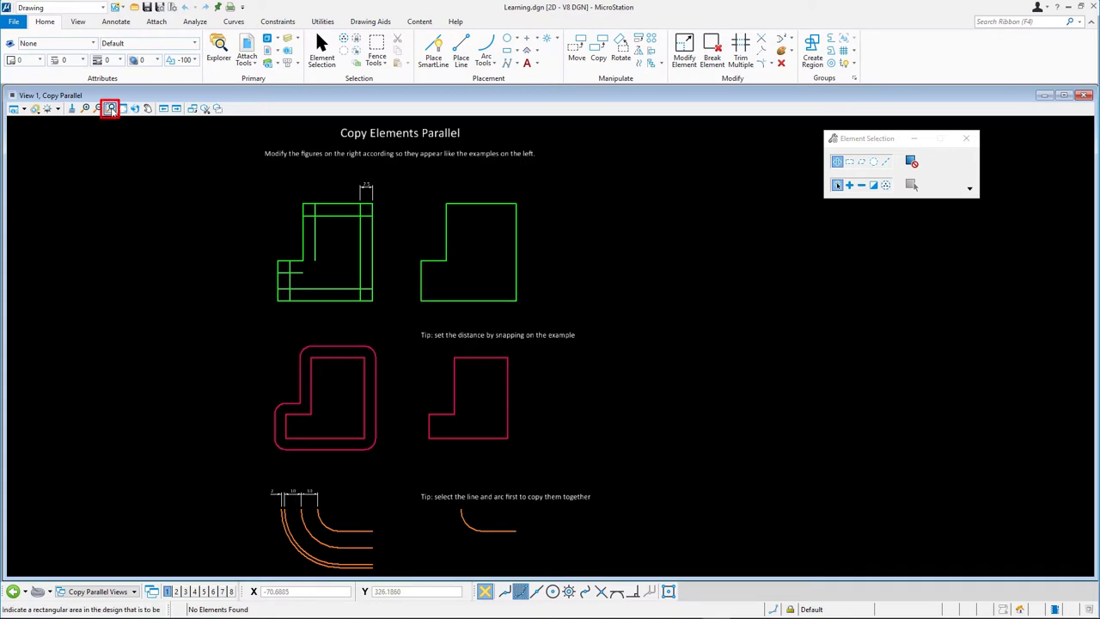
left_click(233, 174)
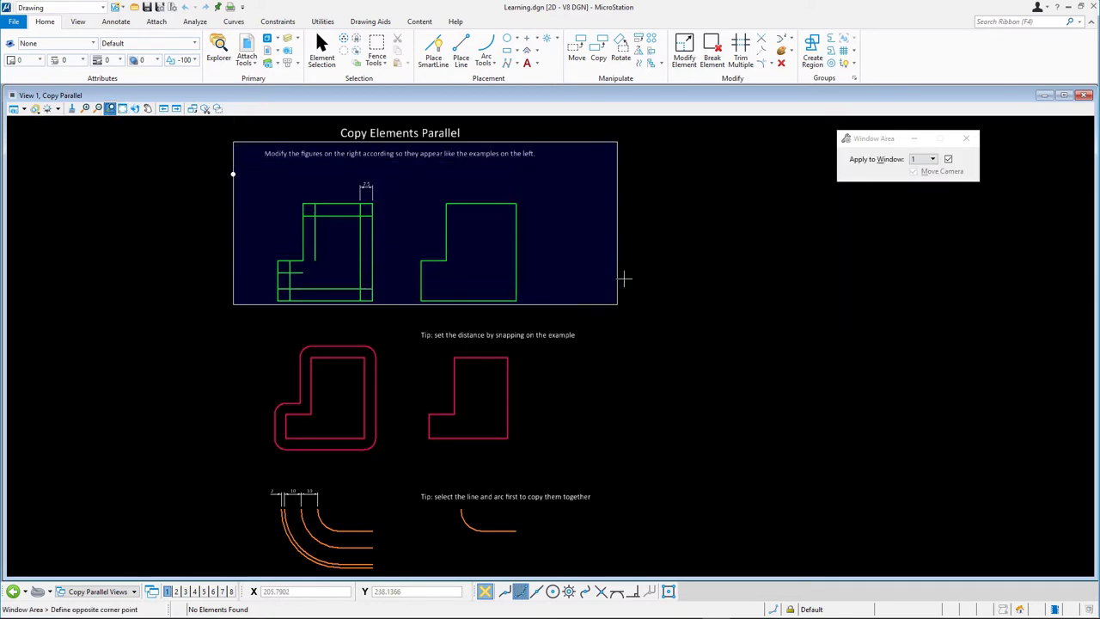
left_click(696, 293)
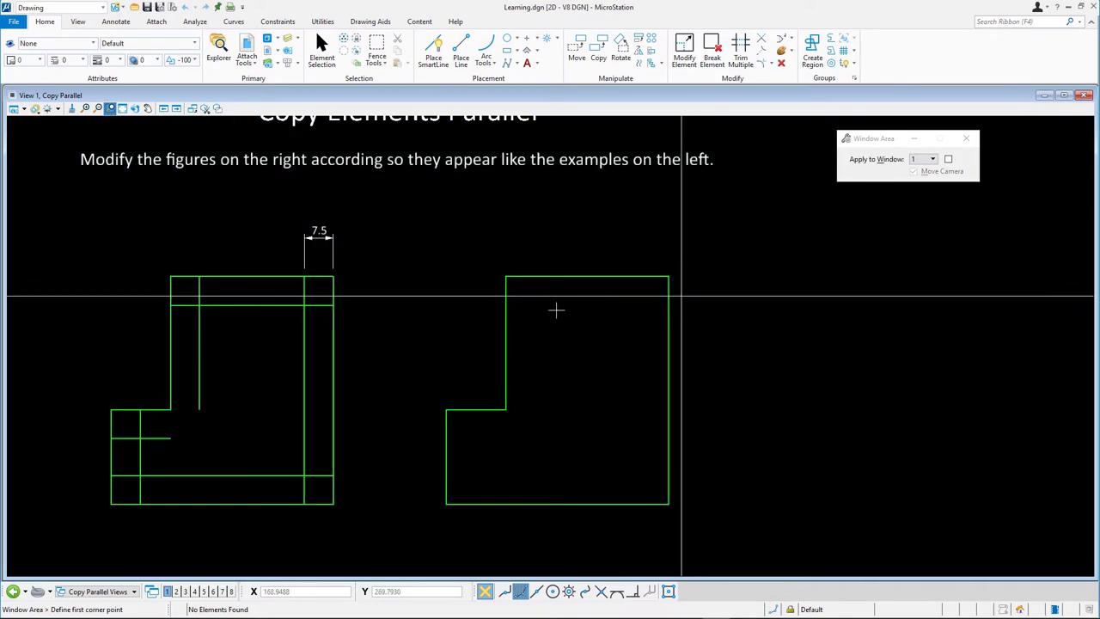
key("Escape")
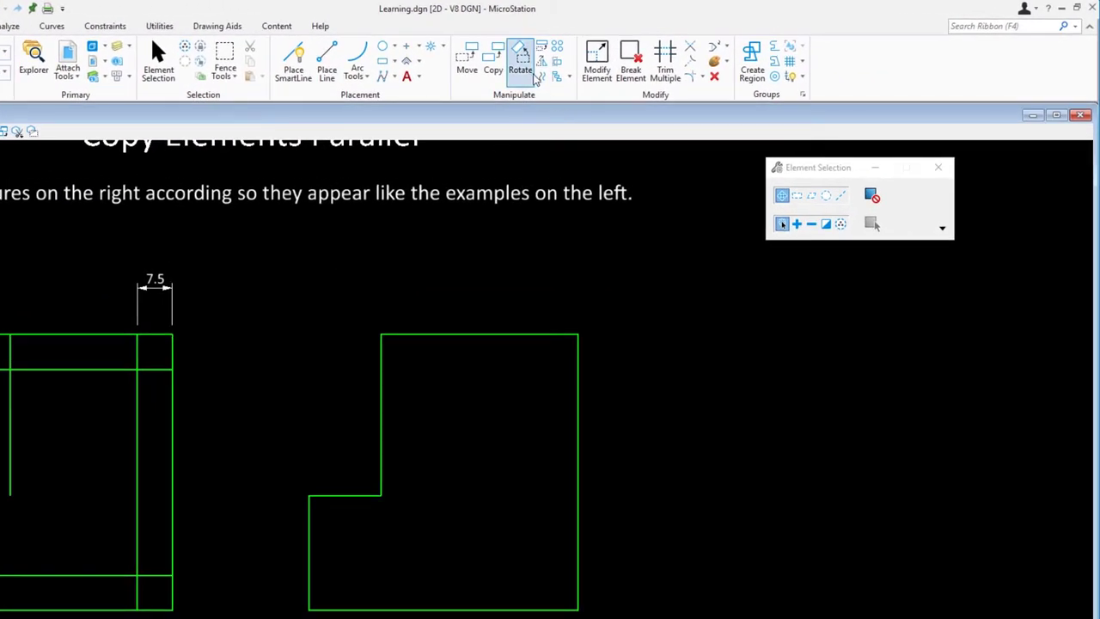
- Start Copy Parallel with a fixed distance of 7.5
left_click(541, 77)
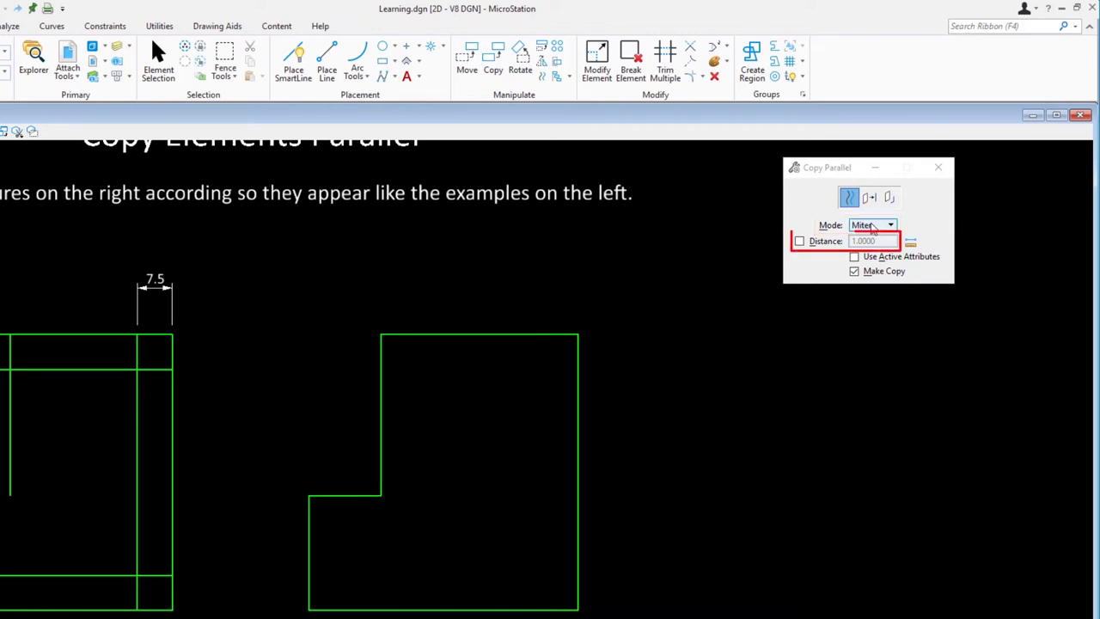
left_click(800, 243)
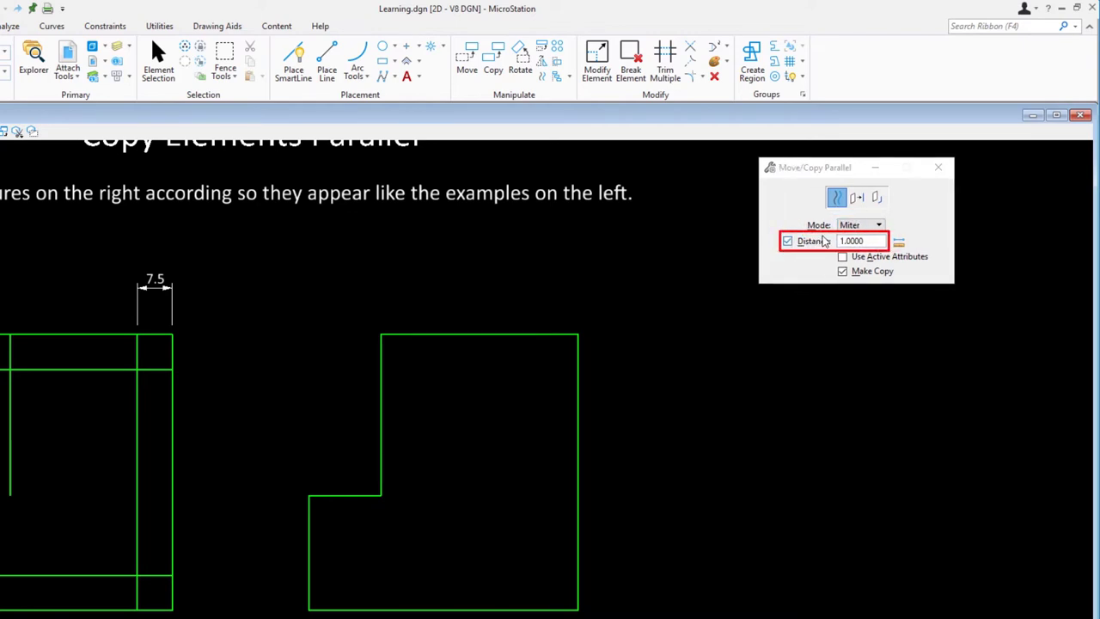
left_click(868, 242)
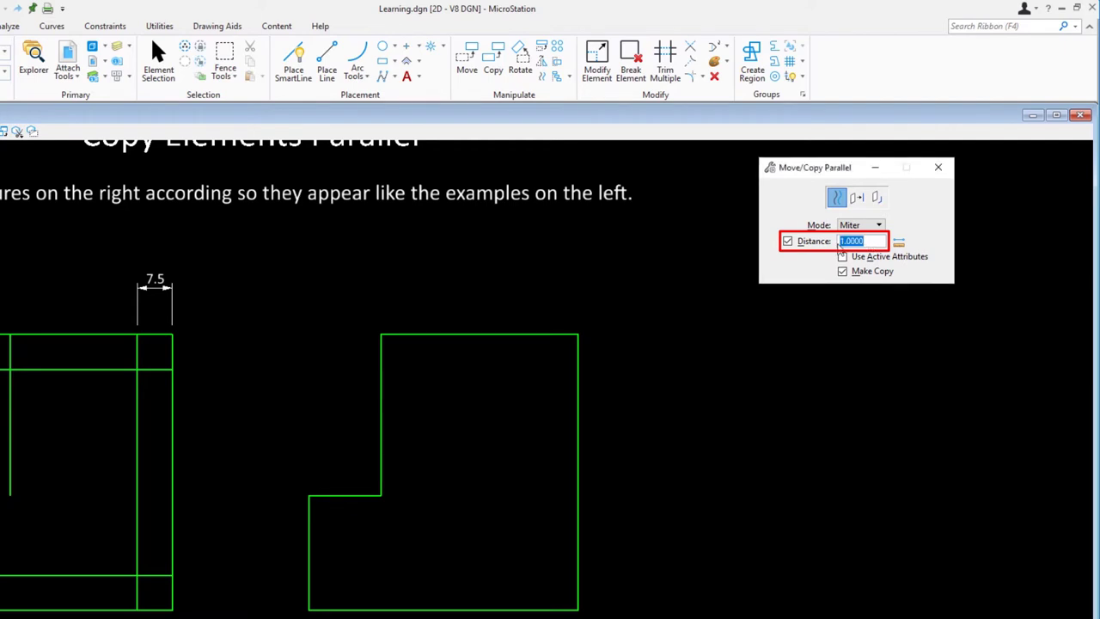
type("7")
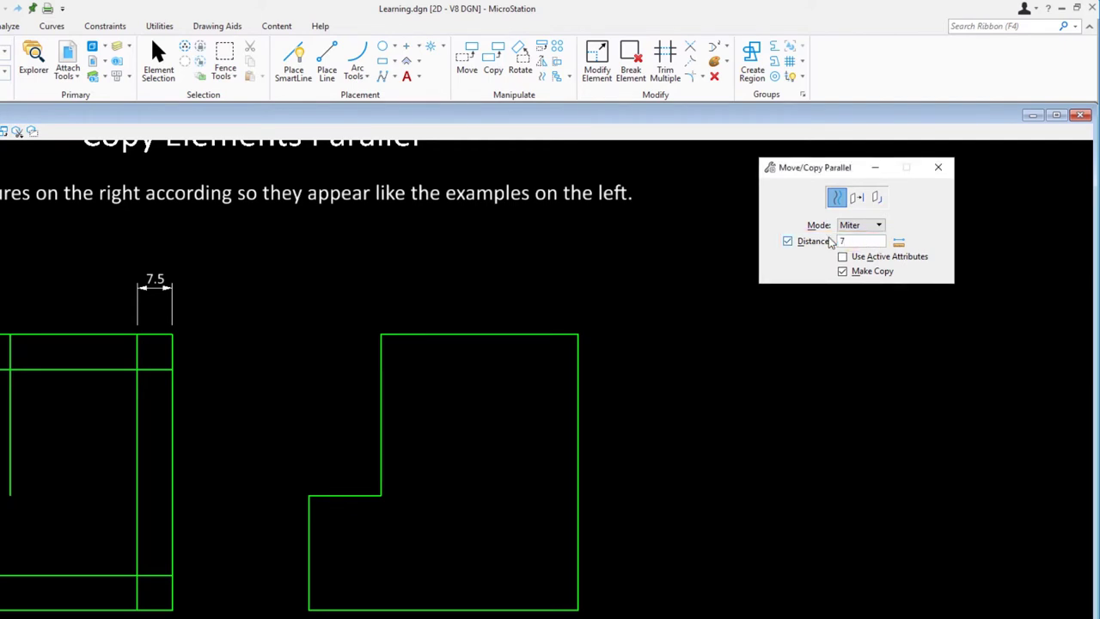
type(".5")
key("Tab")
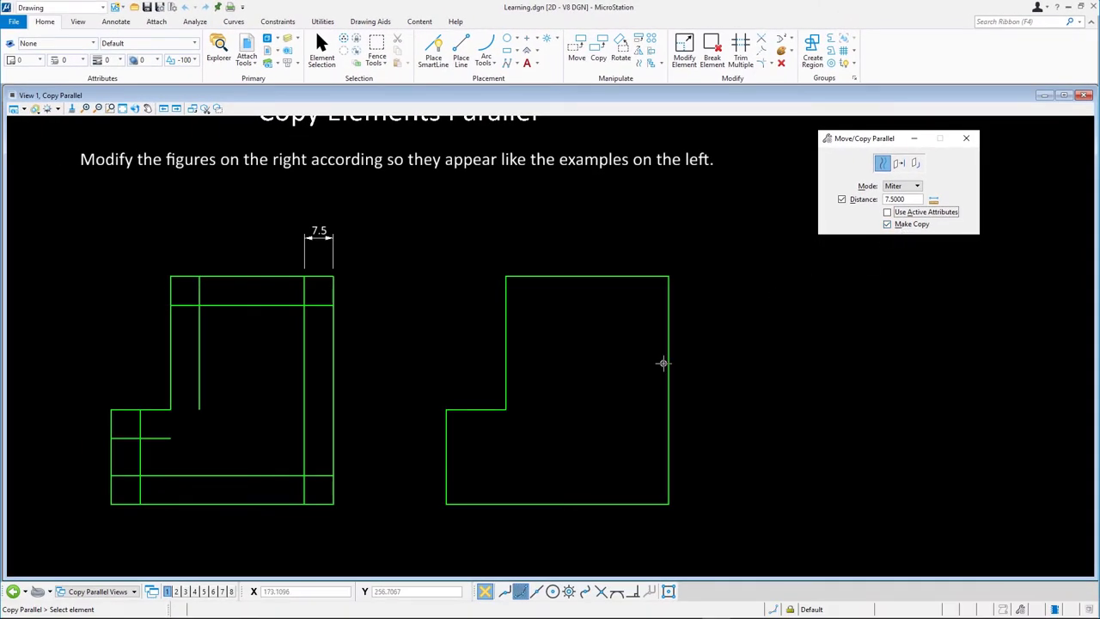
- Copy the right and top edges of the right green L-shape 7.5 inward
left_click(670, 363)
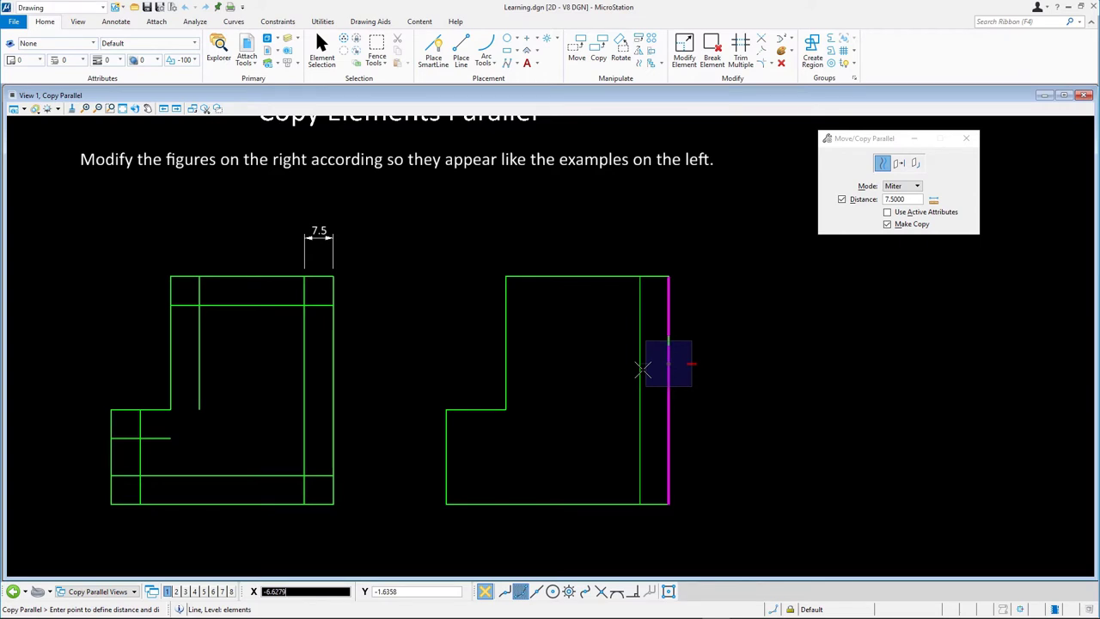
left_click(643, 369)
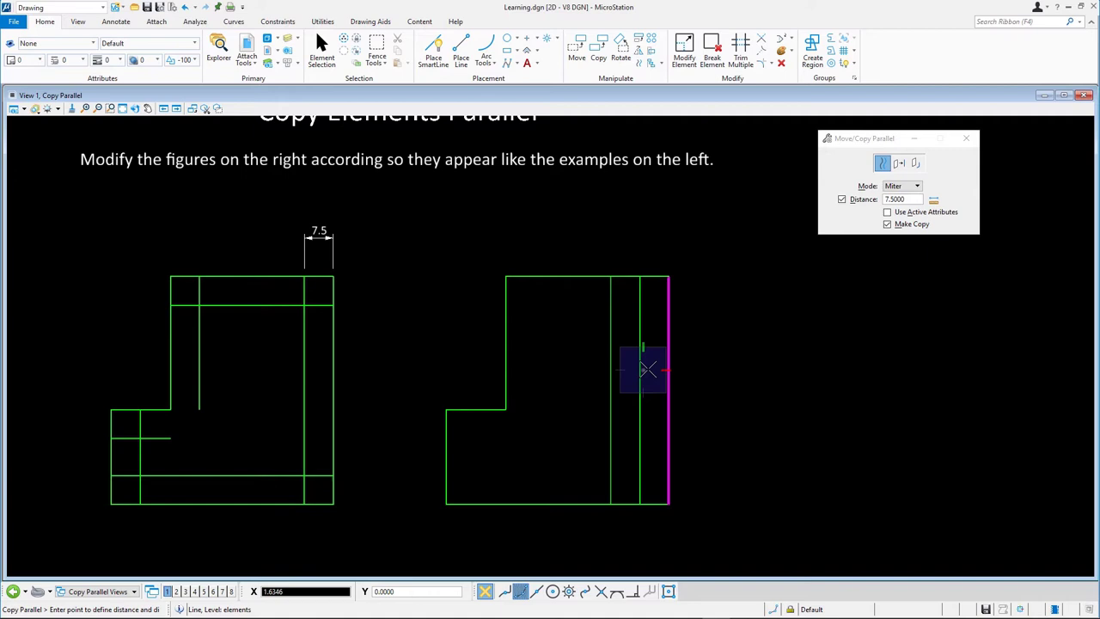
right_click(649, 369)
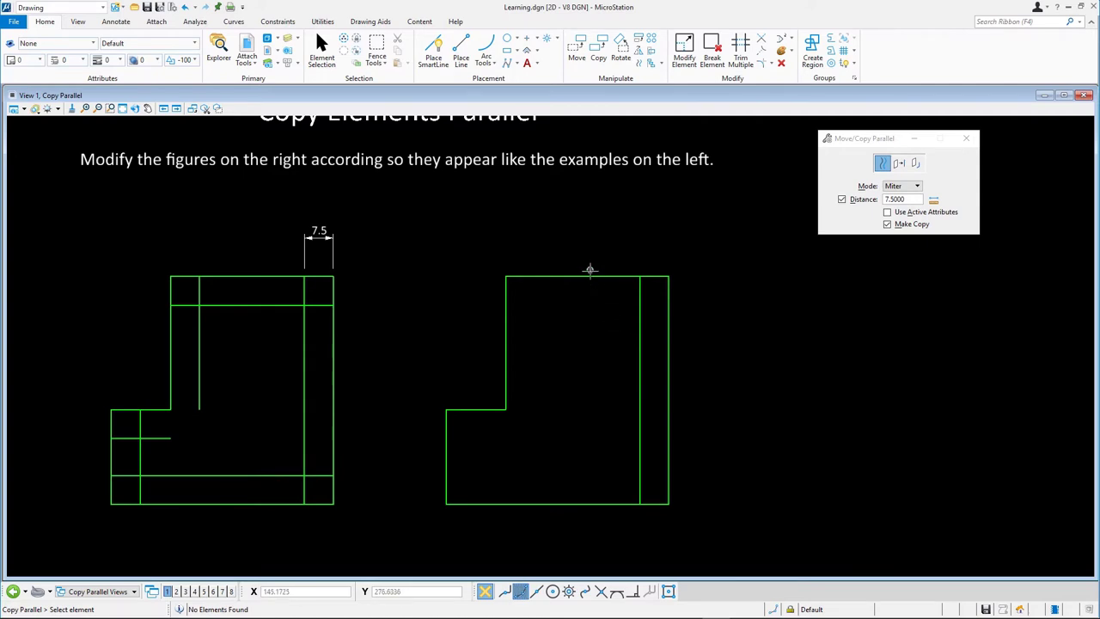
left_click(587, 276)
left_click(584, 316)
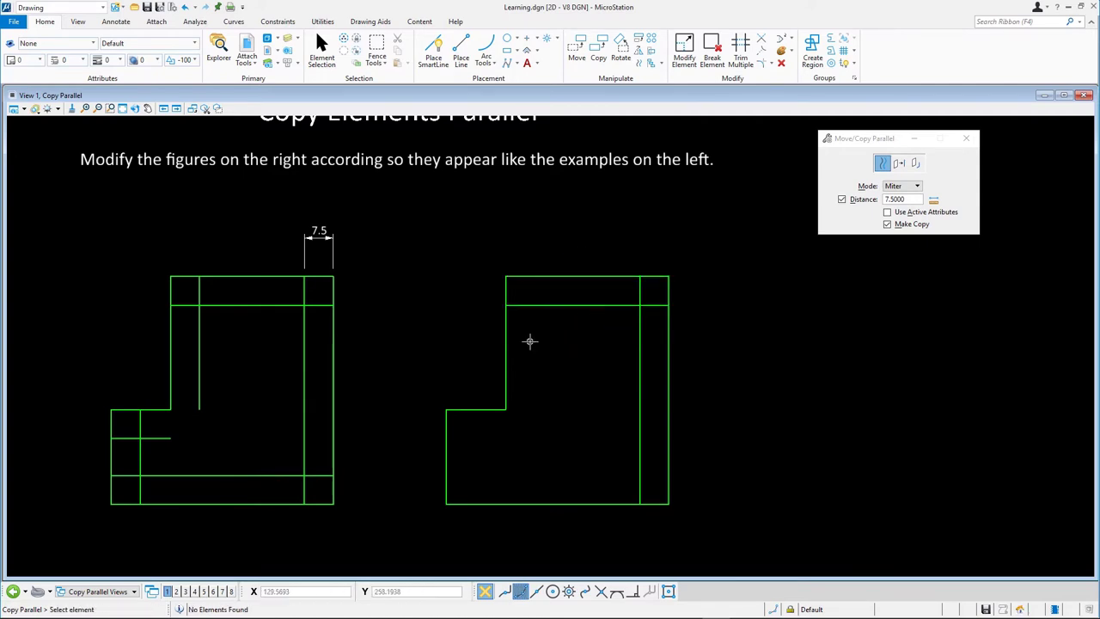
- Copy the upper left edge, step line, bottom edge and lower left edge 7.5 inward
left_click(506, 352)
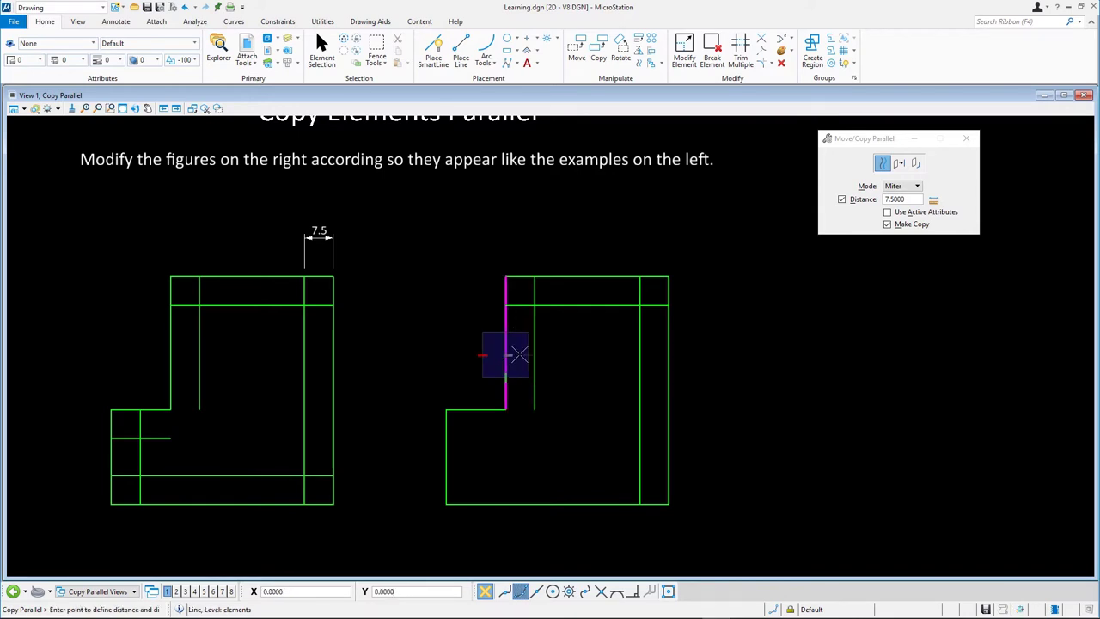
left_click(521, 352)
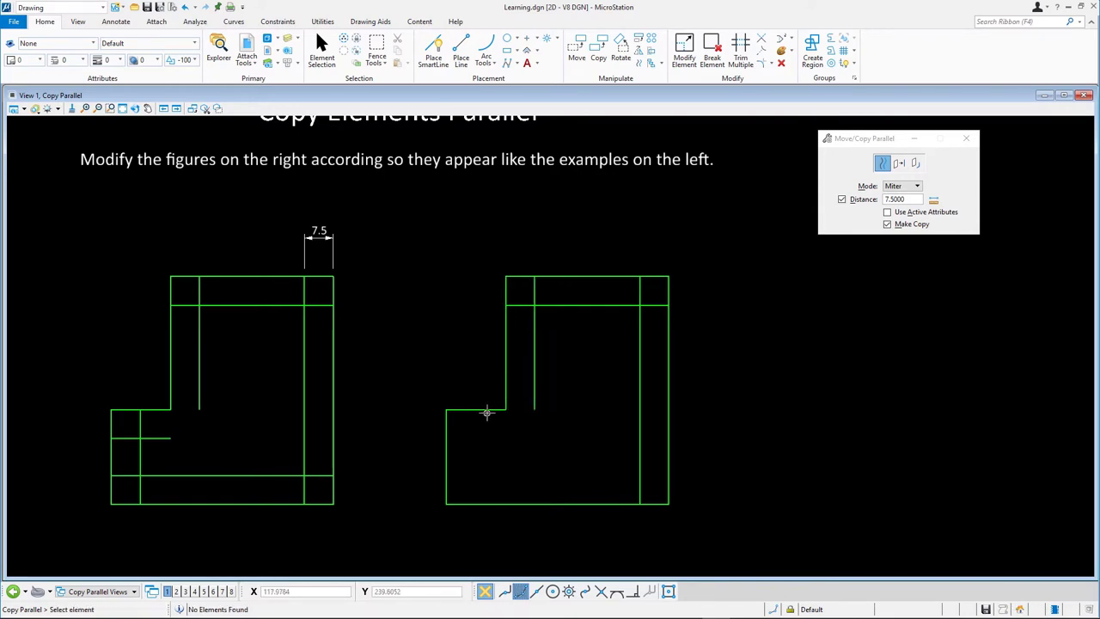
left_click(487, 410)
left_click(520, 460)
left_click(547, 503)
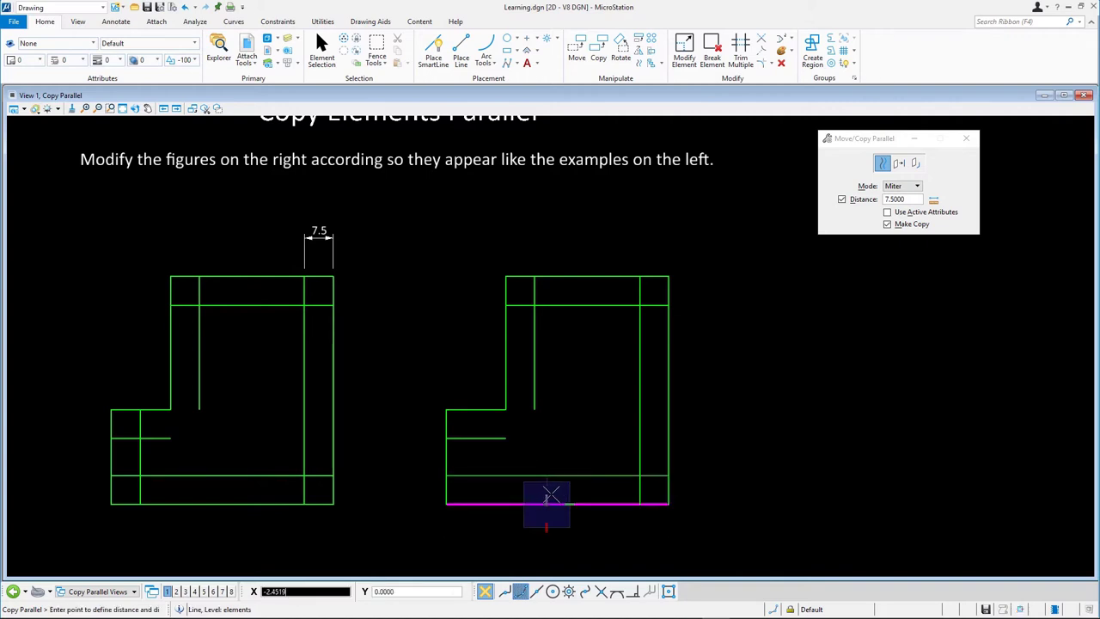
left_click(478, 476)
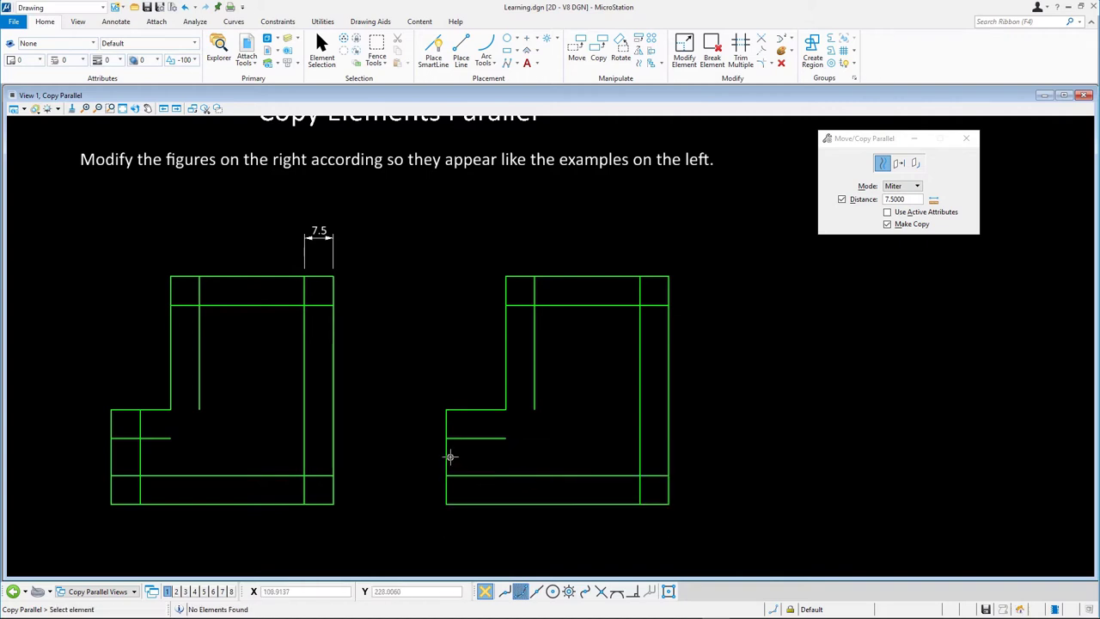
left_click(447, 457)
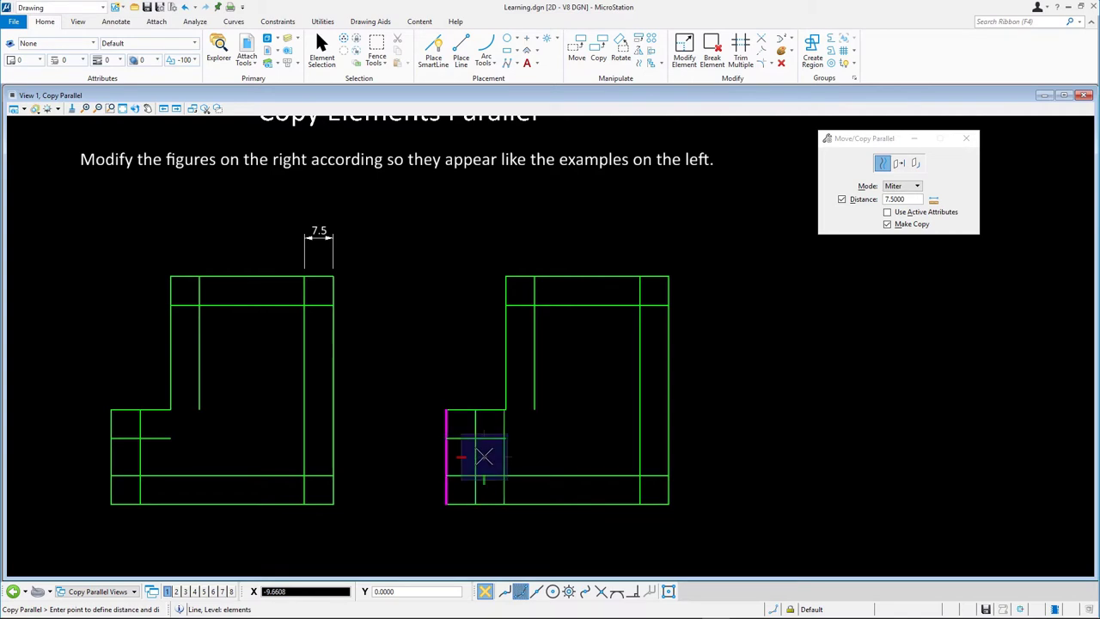
left_click(481, 456)
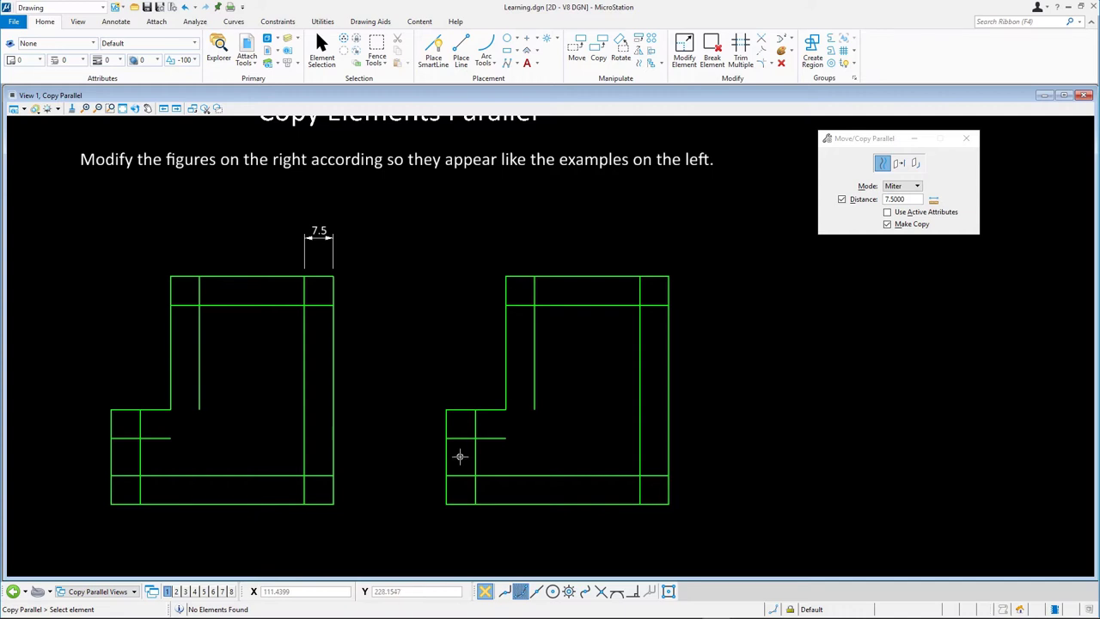
- Pan down to the red L-shapes and set Copy Parallel corners to Round
left_click(148, 108)
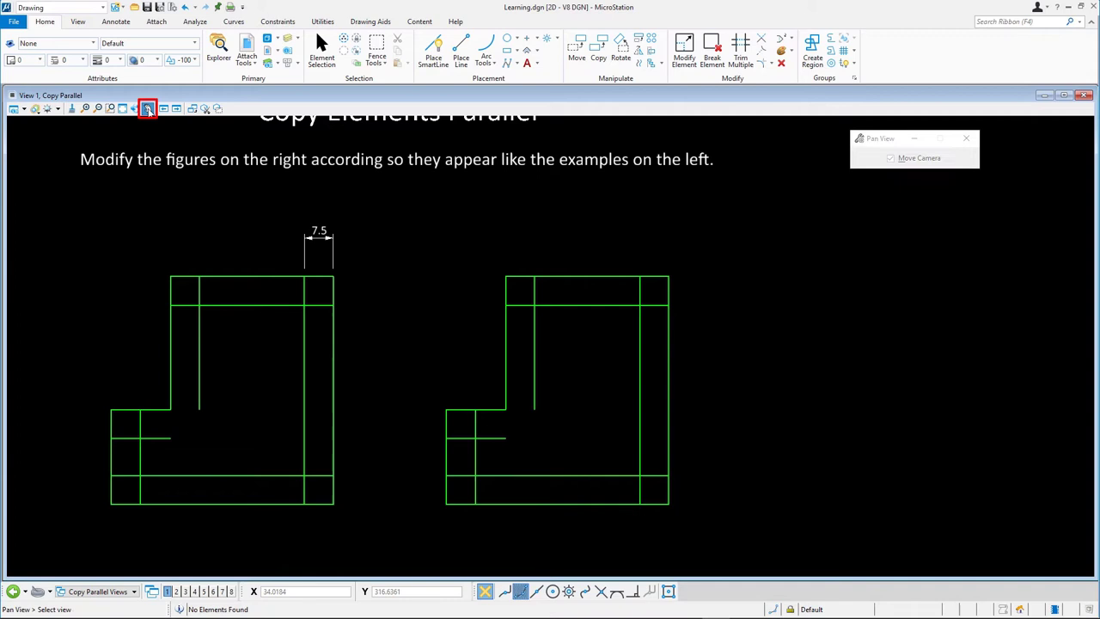
left_click_drag(383, 514, 404, 147)
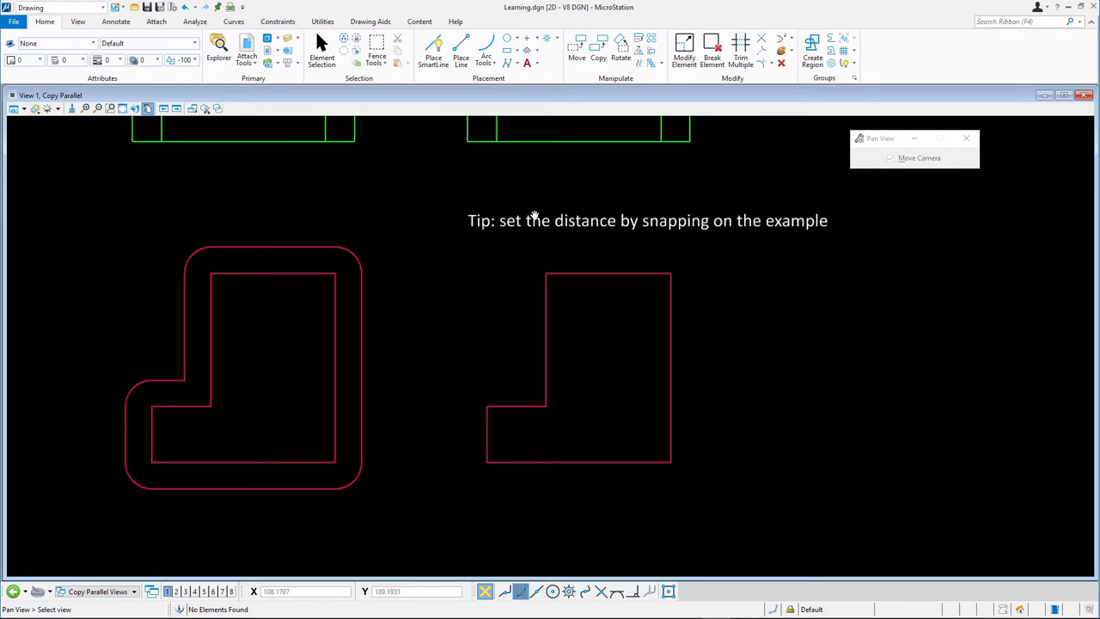
right_click(613, 164)
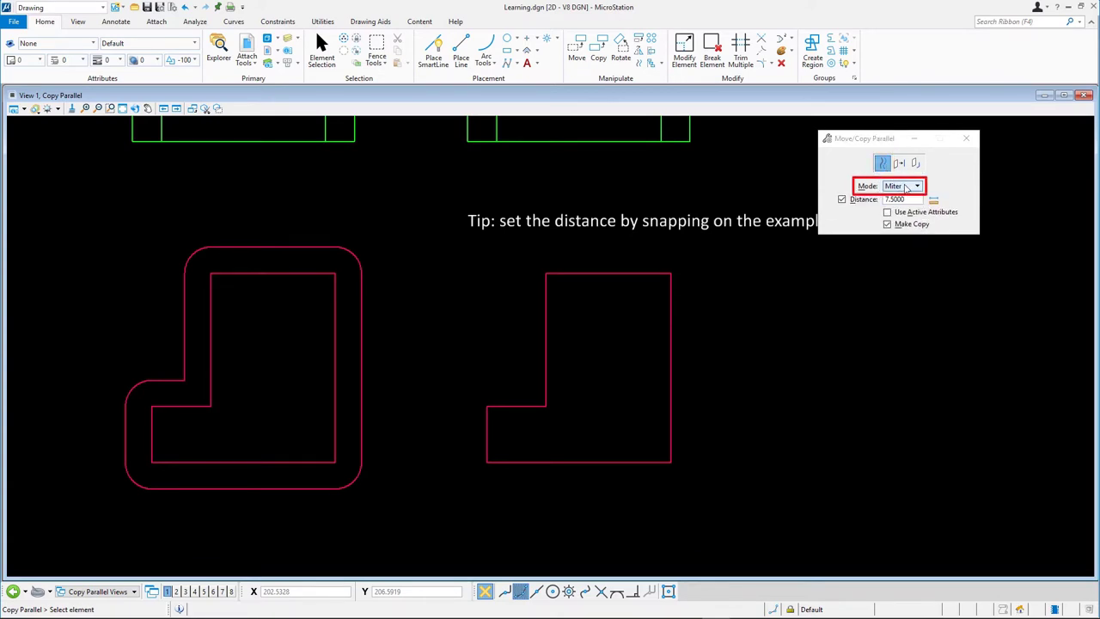
left_click(905, 186)
left_click(905, 197)
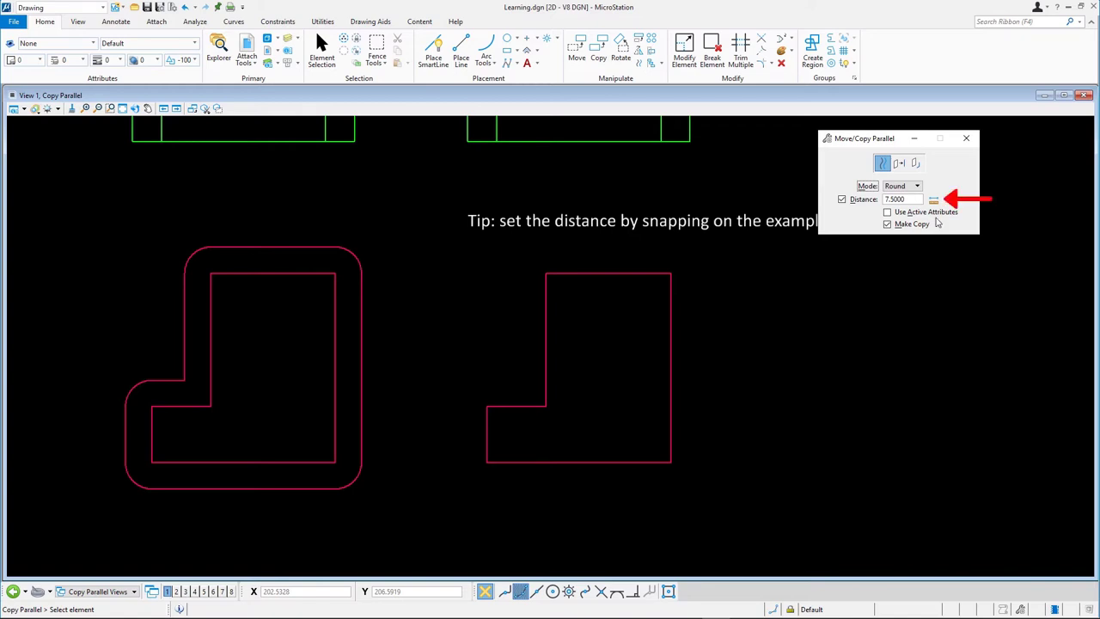
- Set the 6.8 distance by measuring the red example's outer and inner right edges
left_click(933, 199)
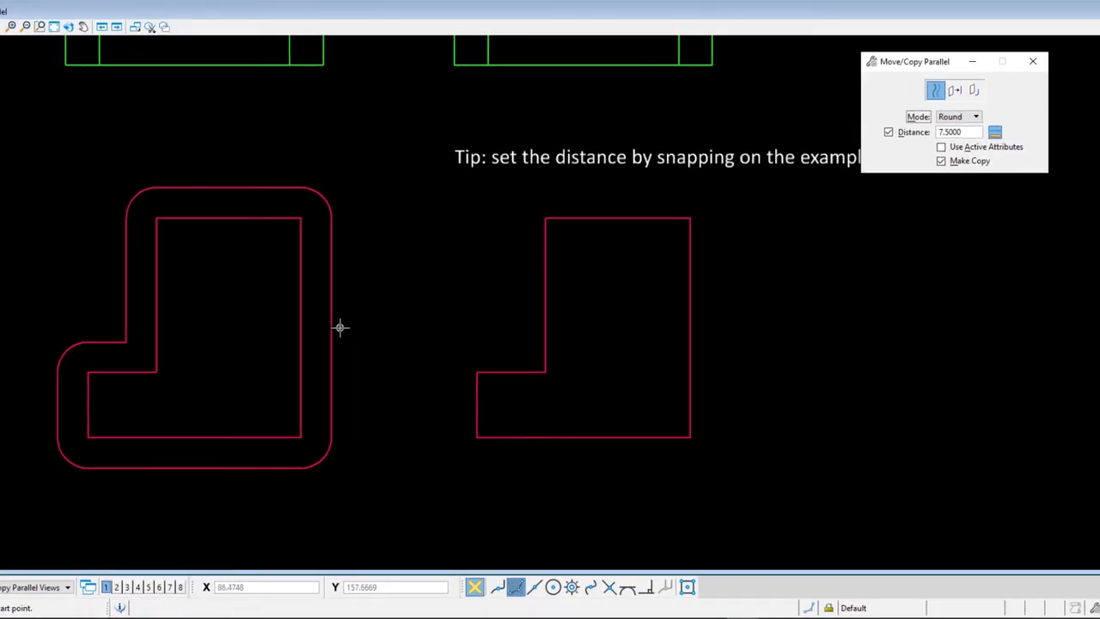
left_click(331, 326)
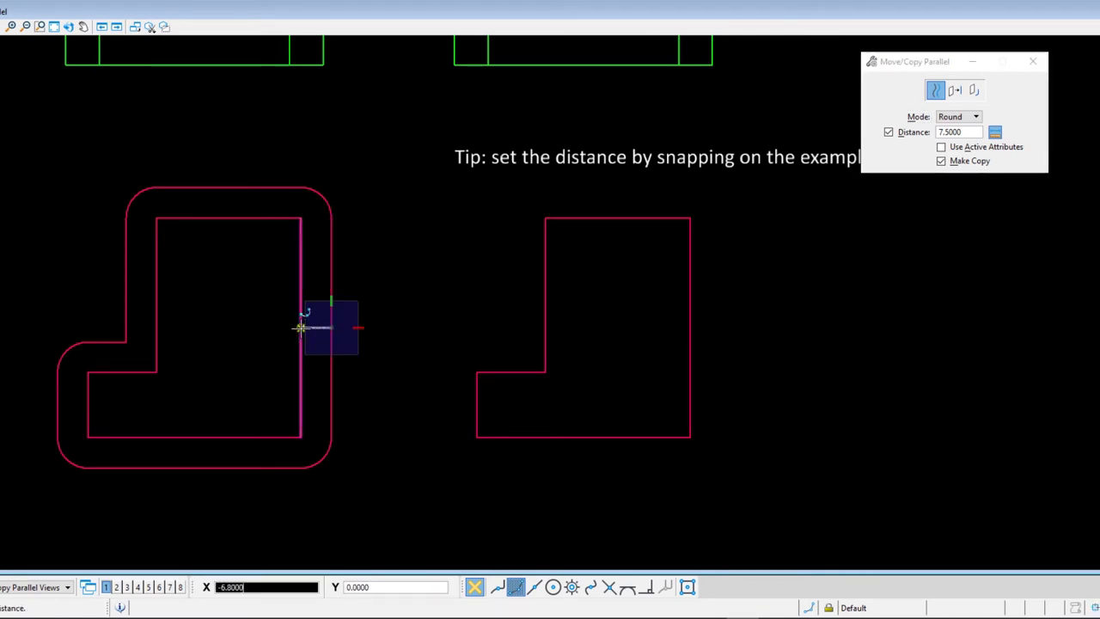
left_click(301, 328)
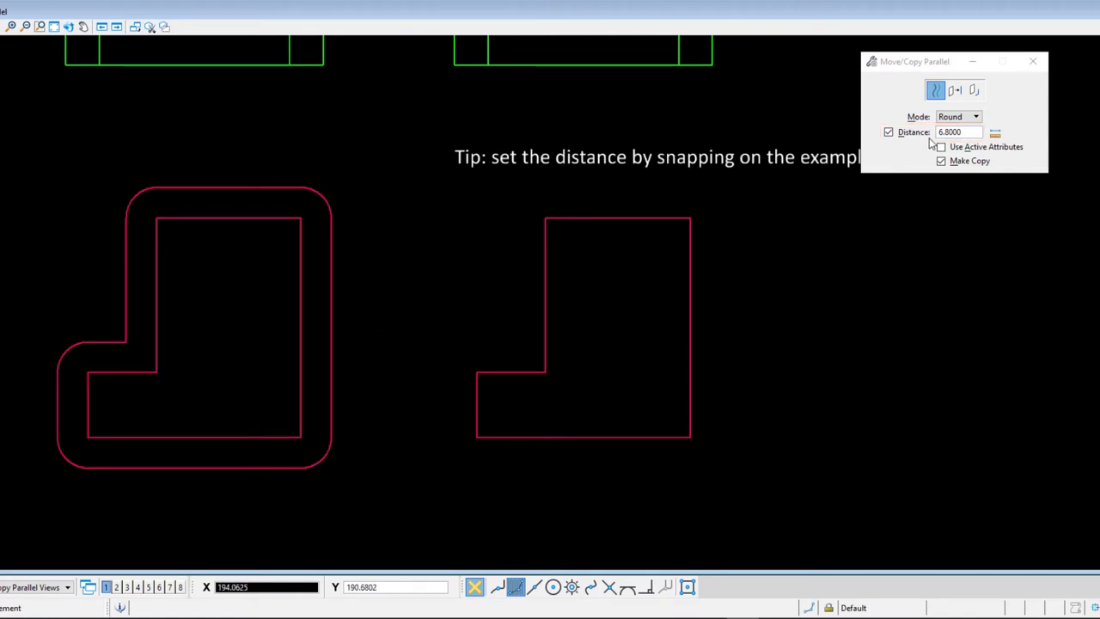
- Place a rounded 6.8 parallel copy around the outside of the right red L-shape
left_click(689, 326)
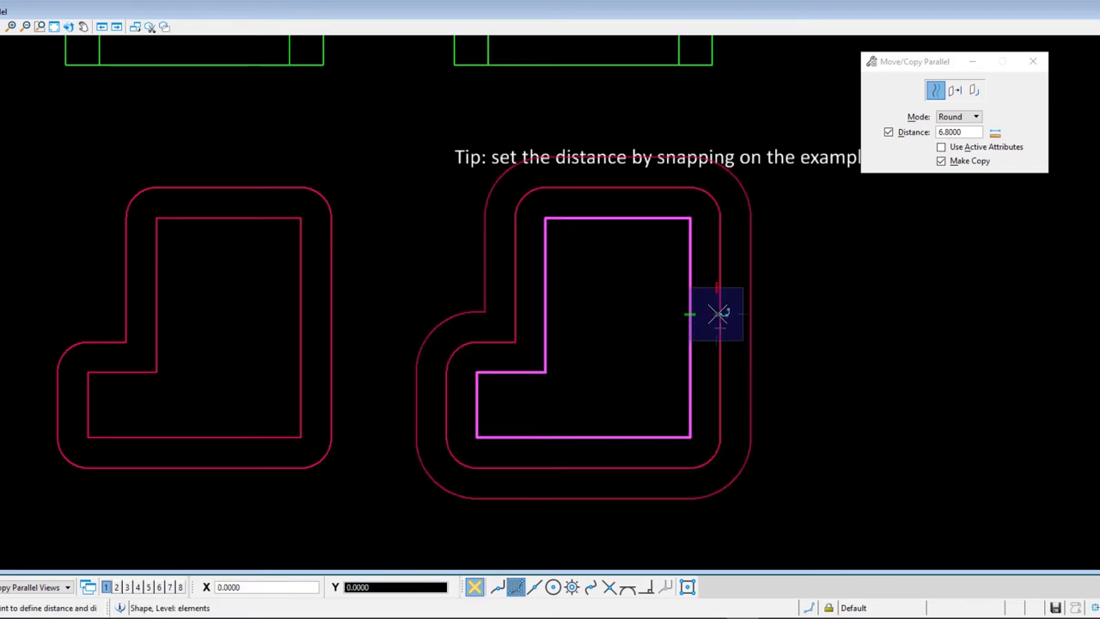
left_click(716, 314)
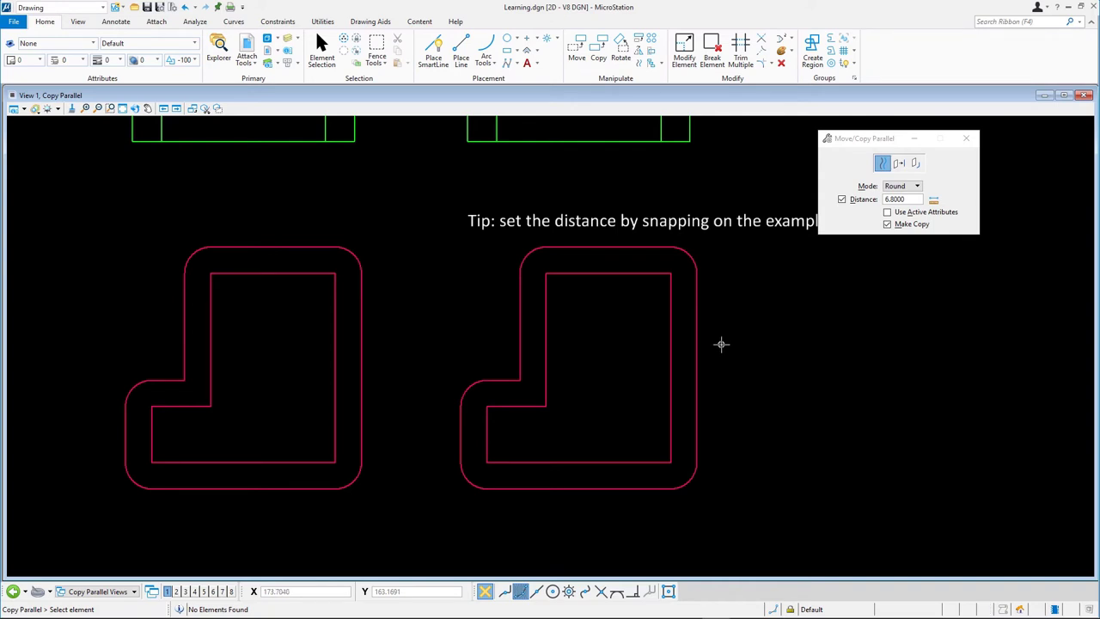
- Undo the whole-shape copy and copy only the right edge 6.8 outward as a segment
left_click(185, 8)
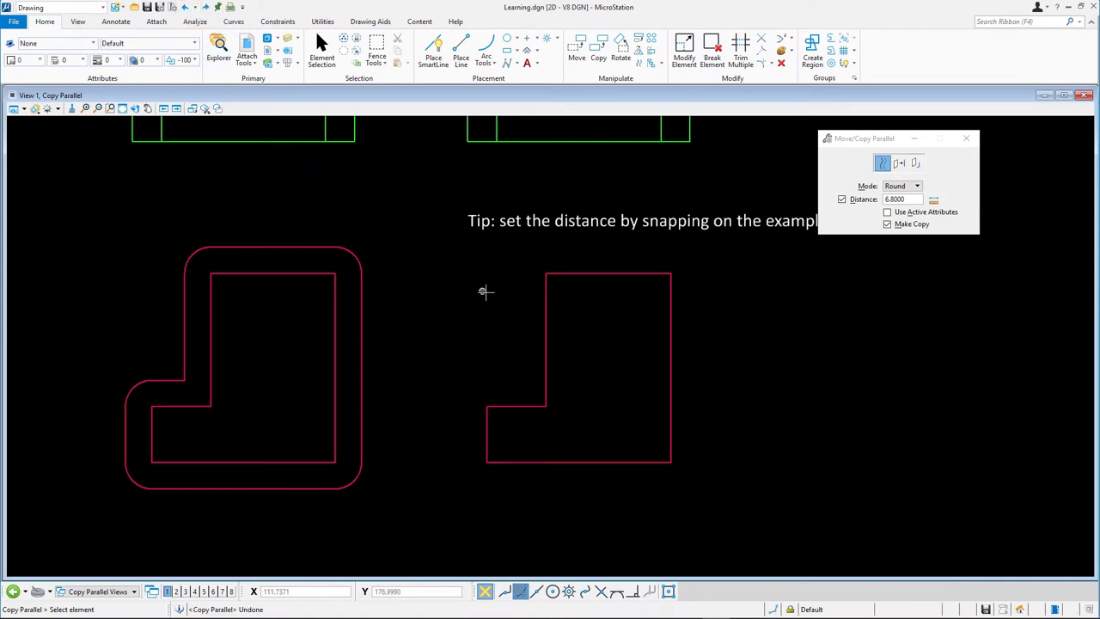
left_click(899, 163)
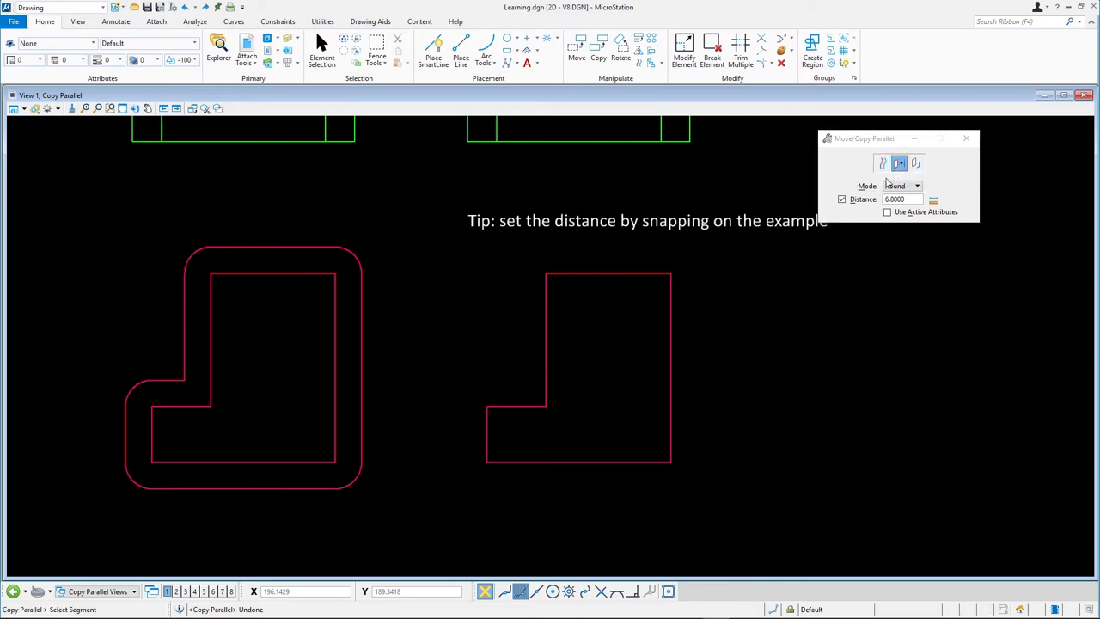
left_click(672, 352)
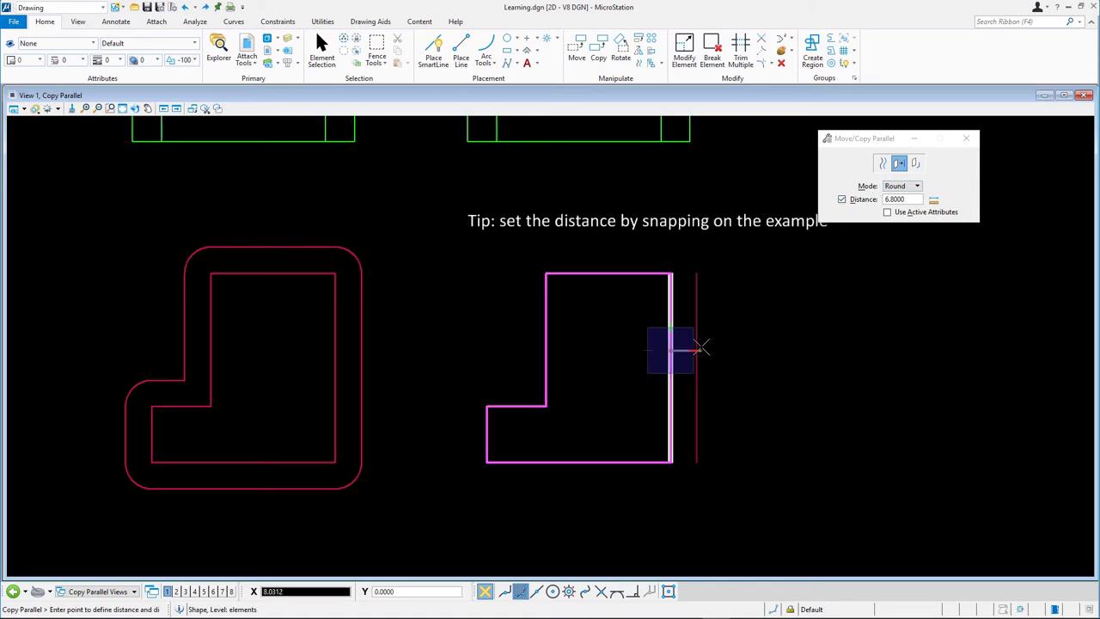
left_click(702, 347)
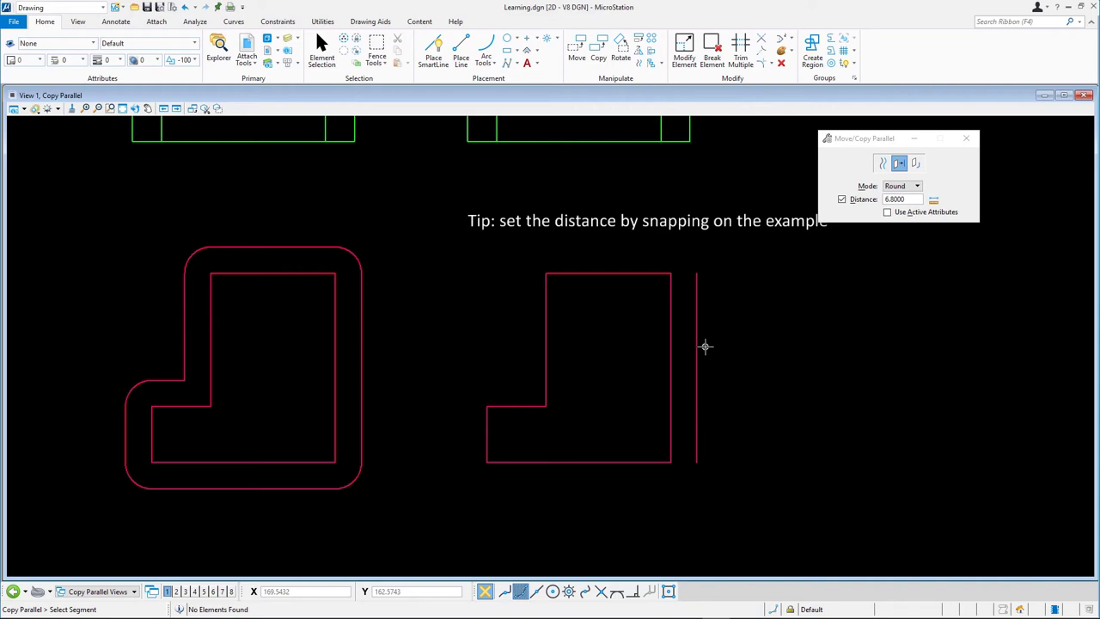
- Undo, then copy the portion from the right edge to the bottom-left corner outward, rounded
left_click(184, 8)
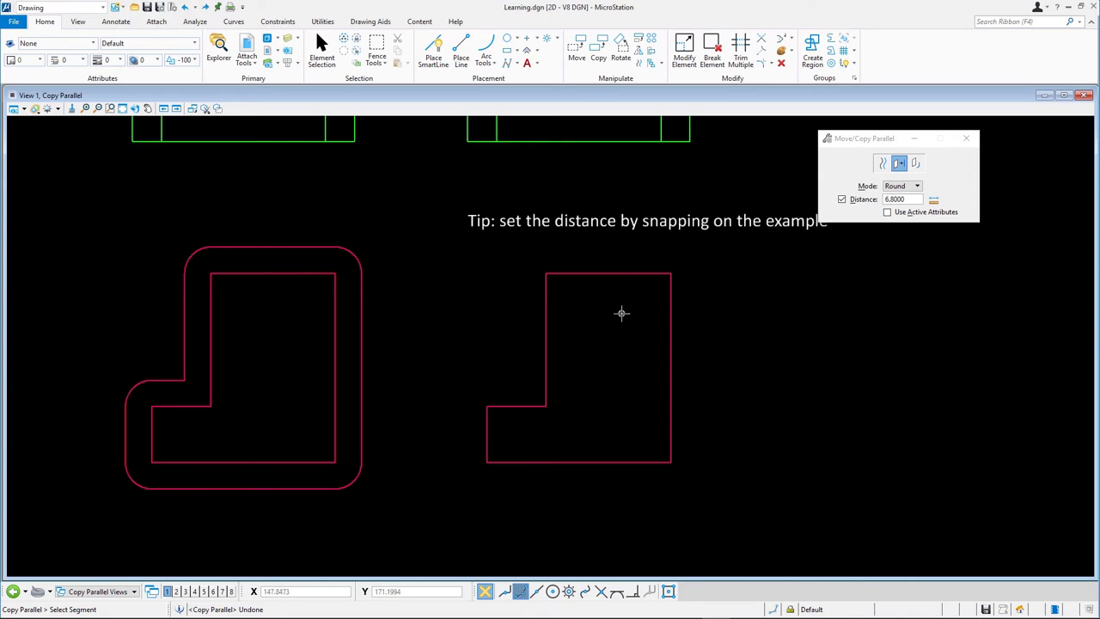
left_click(916, 163)
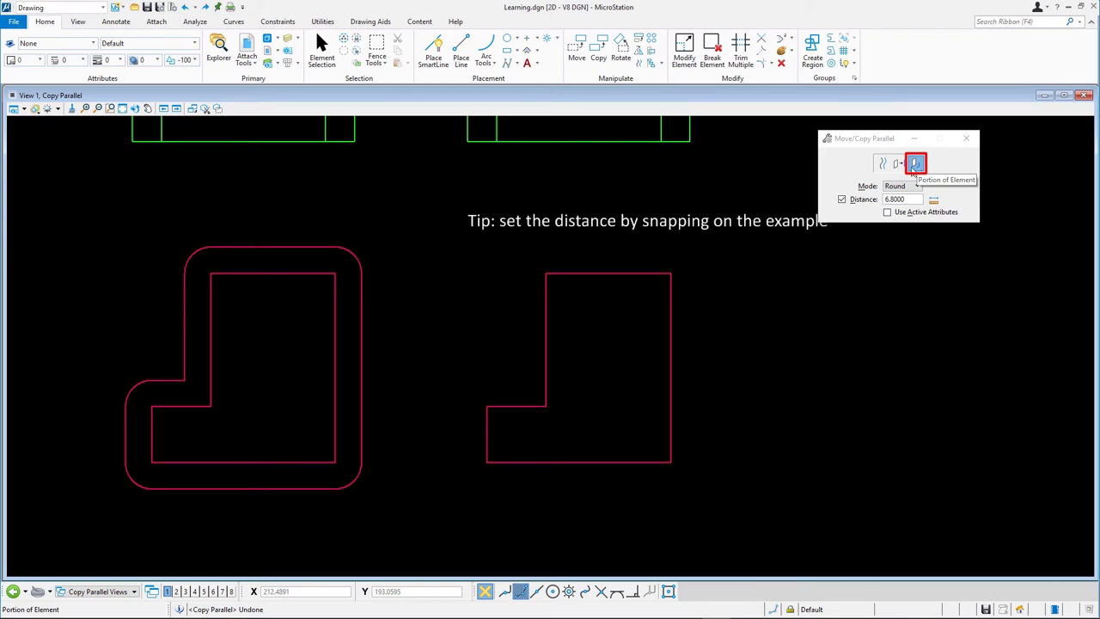
left_click(670, 309)
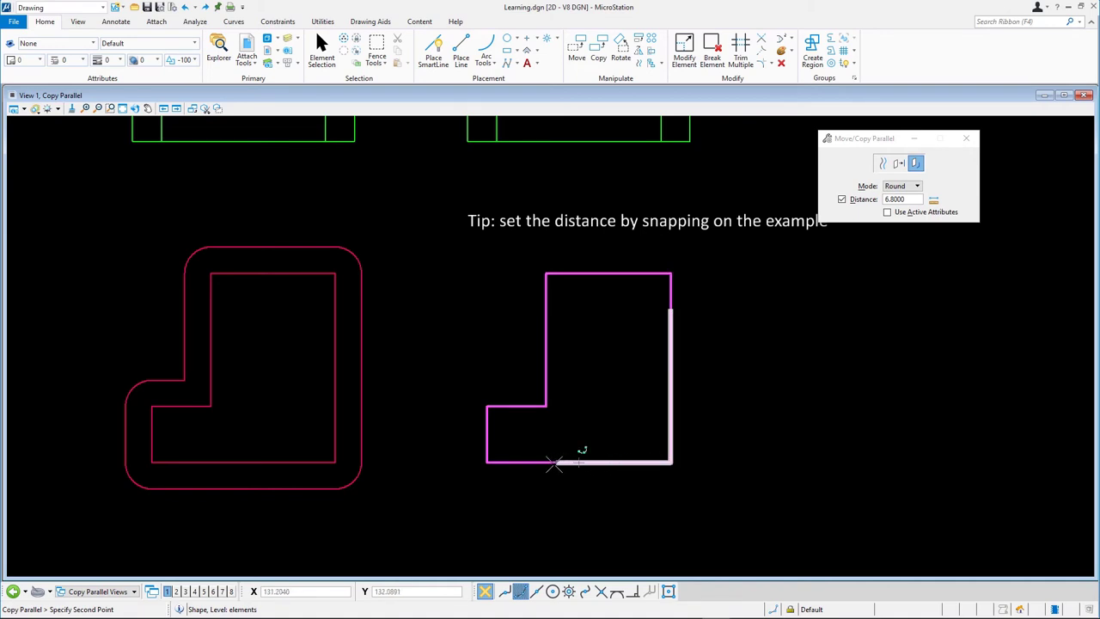
left_click(486, 434)
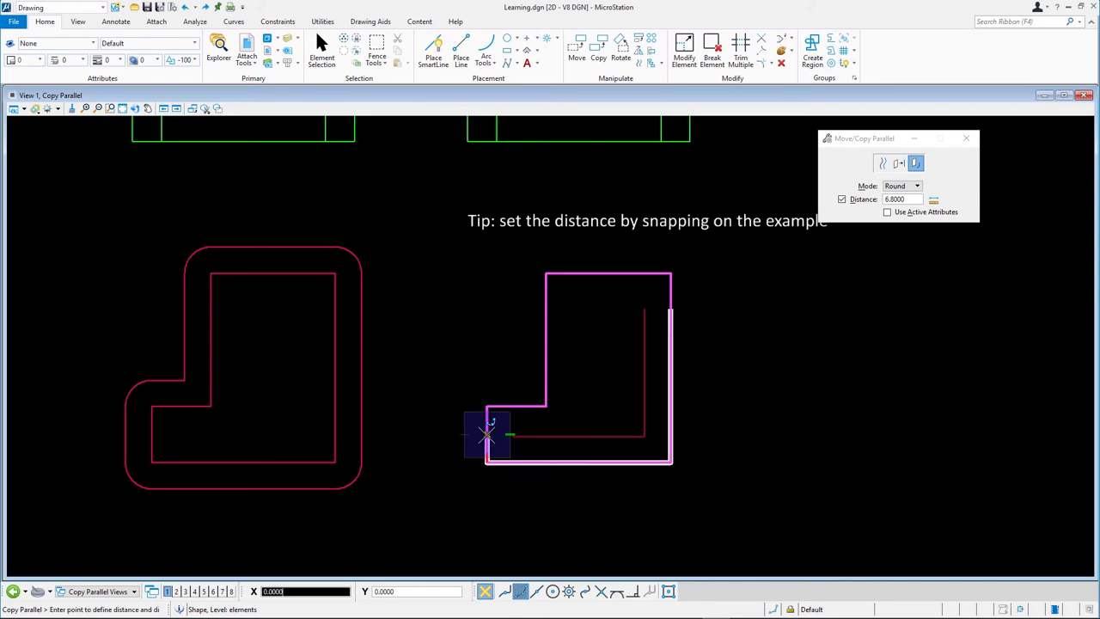
left_click(504, 487)
right_click(505, 487)
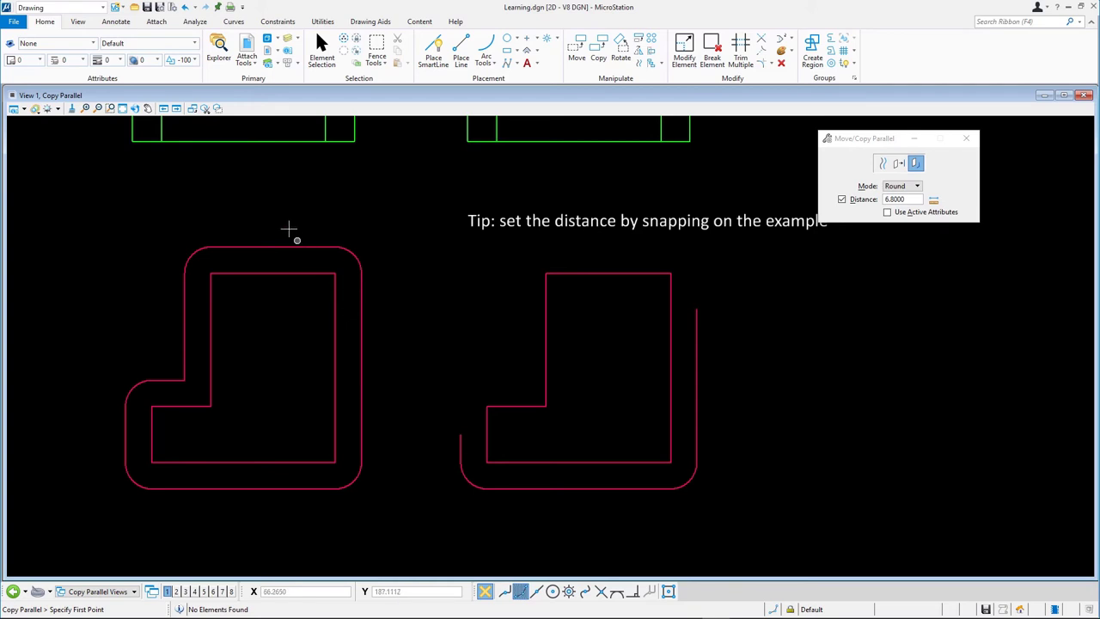
- Pan up to bring the orange line-and-arc example into view
left_click(148, 108)
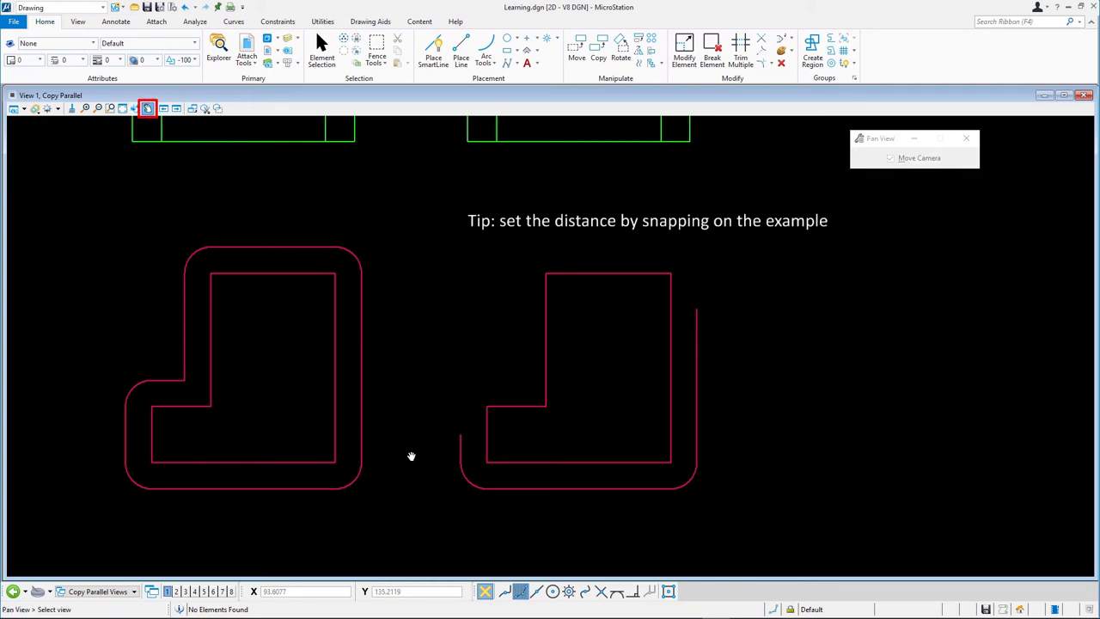
mouse_move(410, 454)
left_mouse_down()
mouse_move(431, 103)
mouse_move(413, 189)
mouse_move(430, 154)
left_mouse_up()
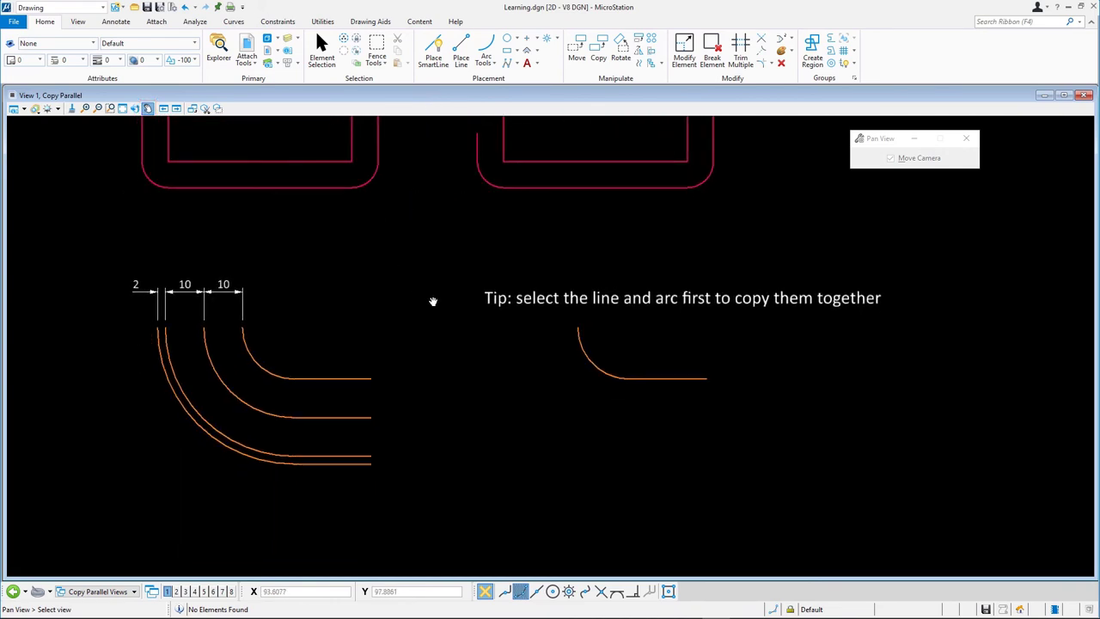
right_click(696, 201)
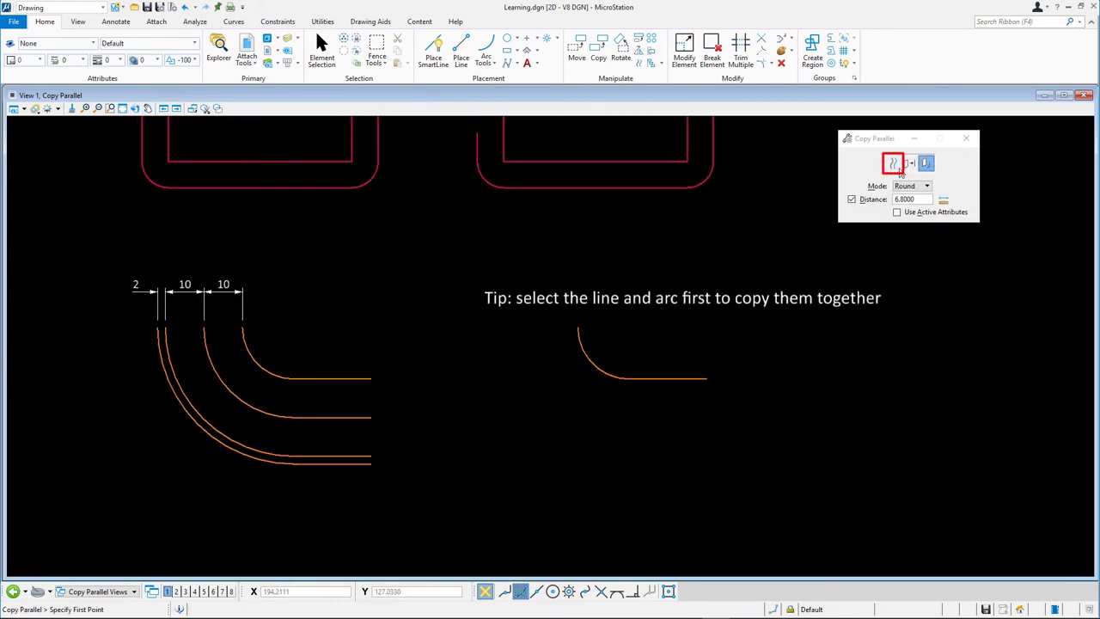
- Set Copy Parallel to Element mode with Miter corners, distance 10 and Make Copy on
left_click(892, 165)
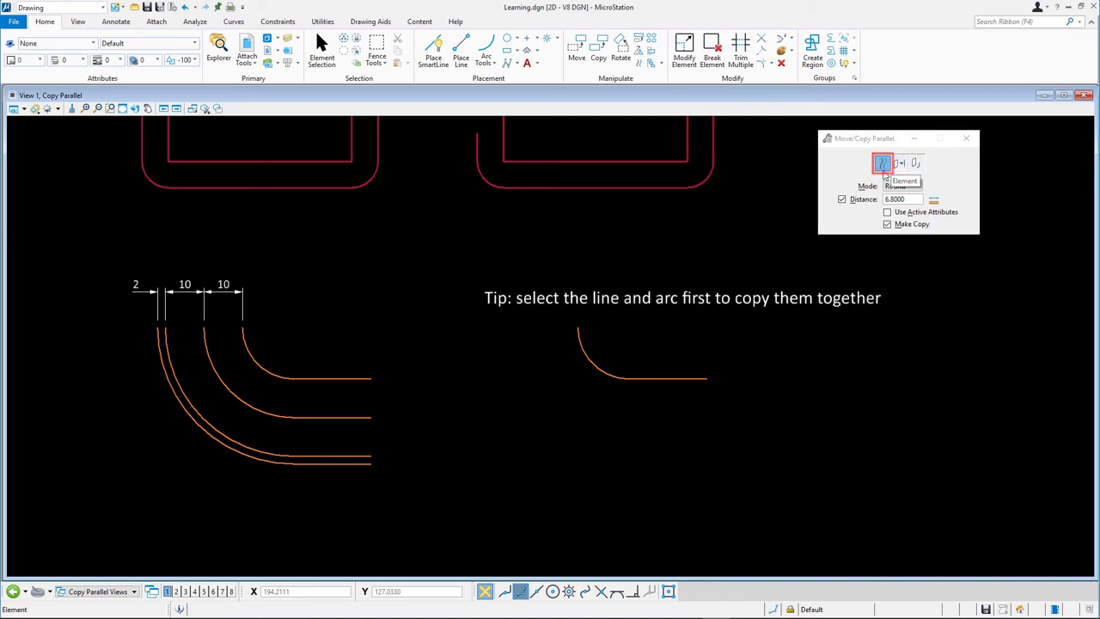
left_click(901, 191)
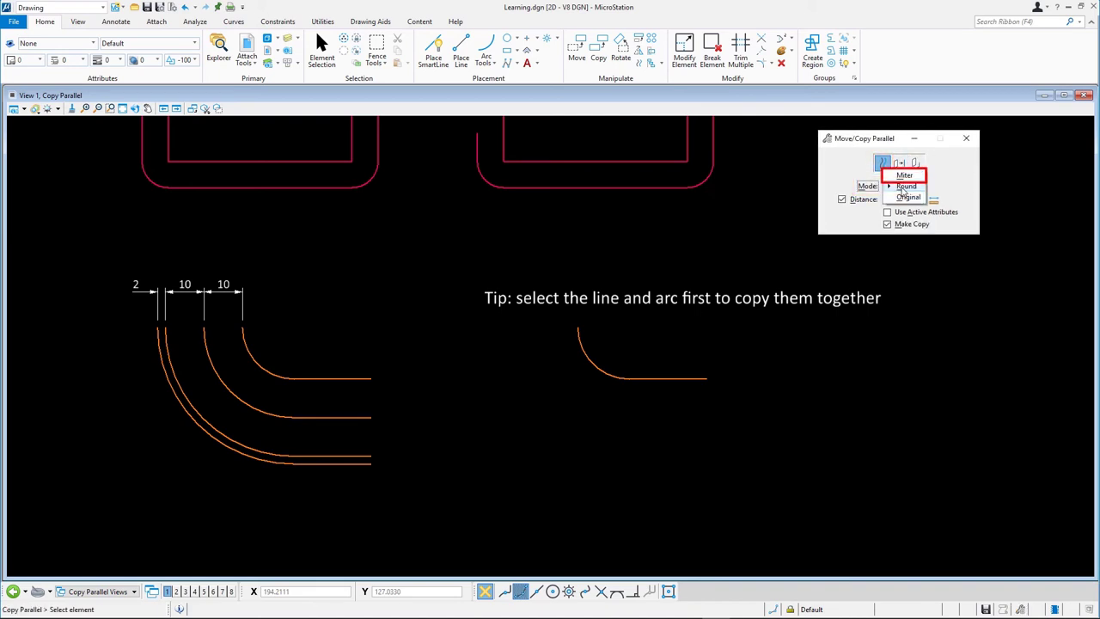
left_click(903, 179)
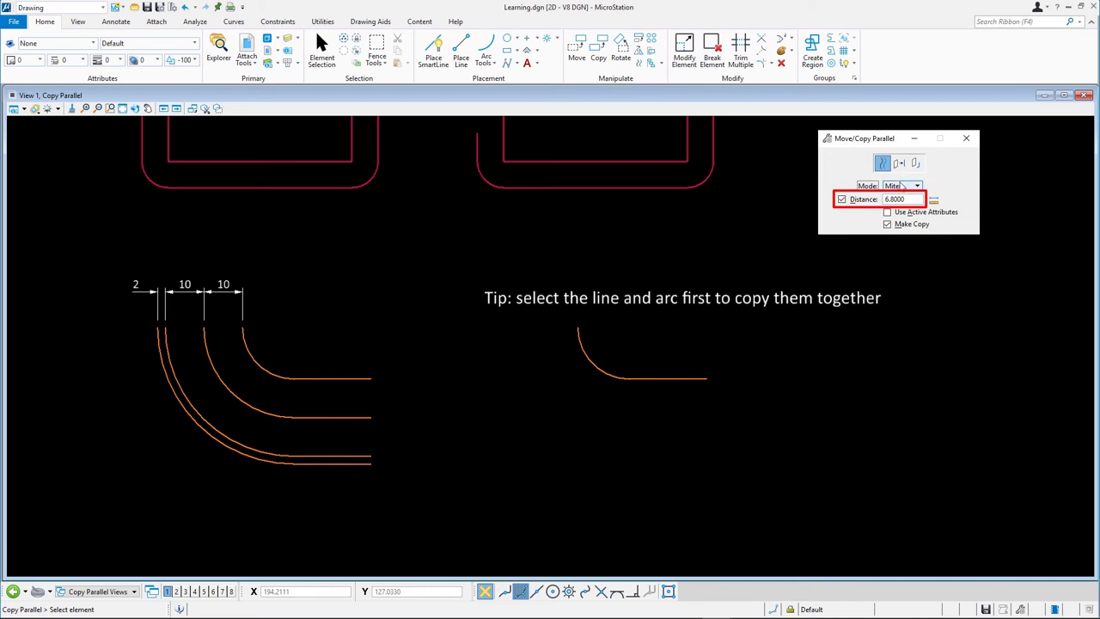
left_click_drag(905, 200, 872, 206)
type("10")
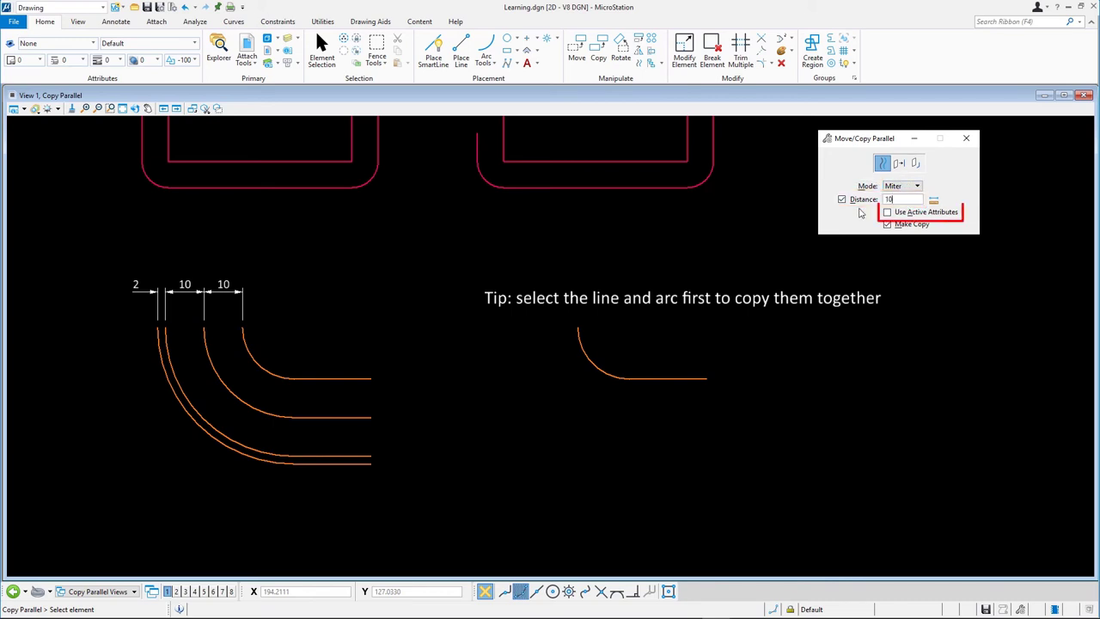
key("Return")
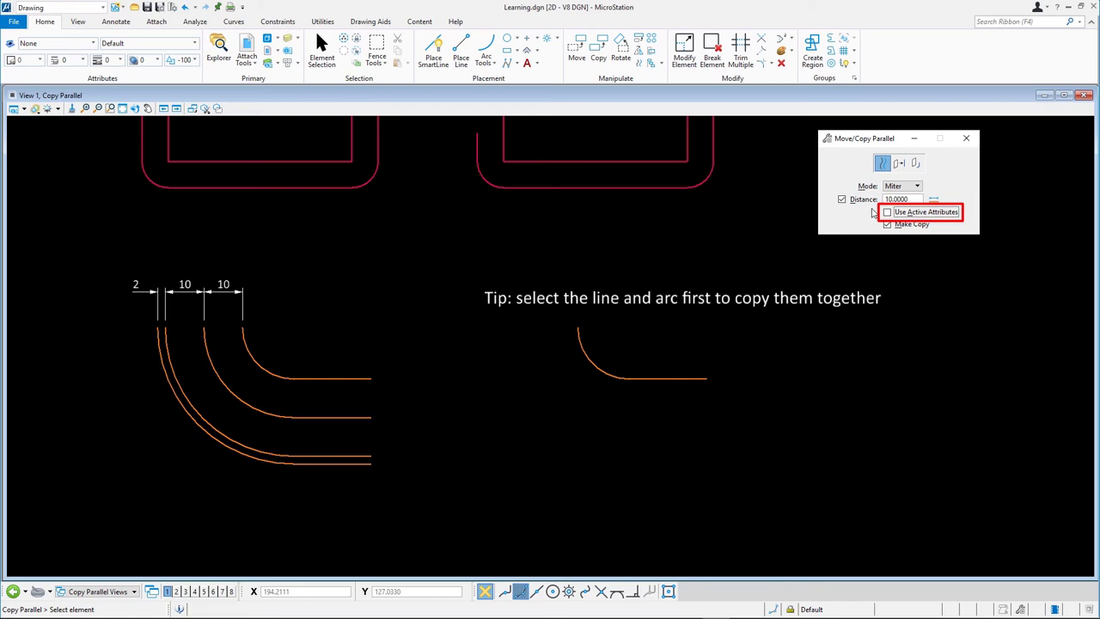
left_click(888, 223)
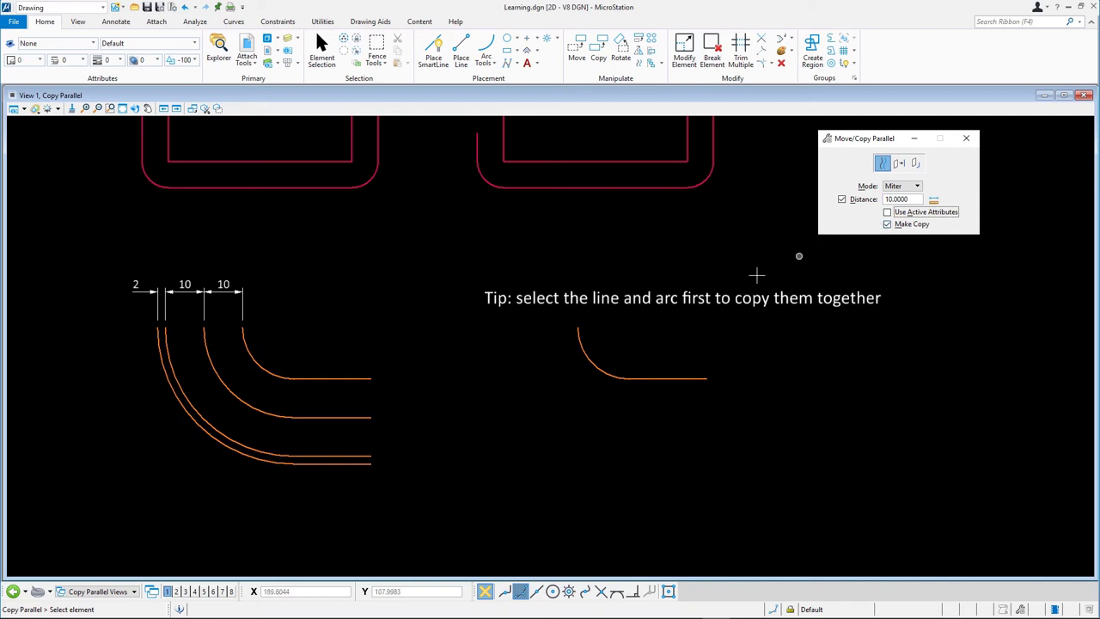
- Select the orange arc and line, then place mitered copies 10 and 20 away
left_click(562, 318)
left_click_drag(617, 369, 727, 413)
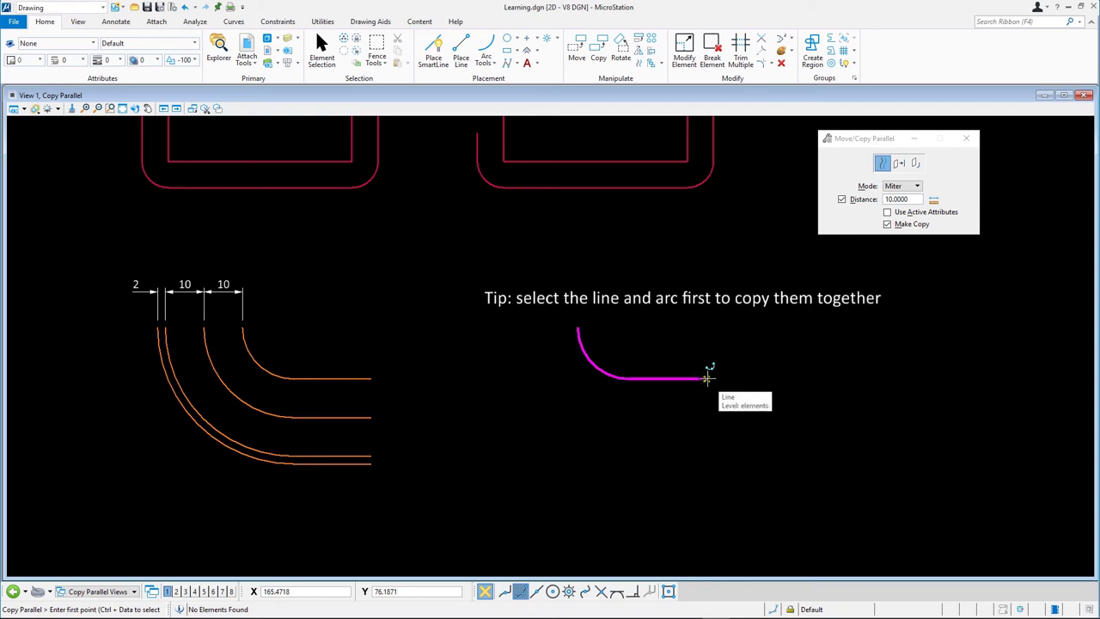
left_click(706, 378)
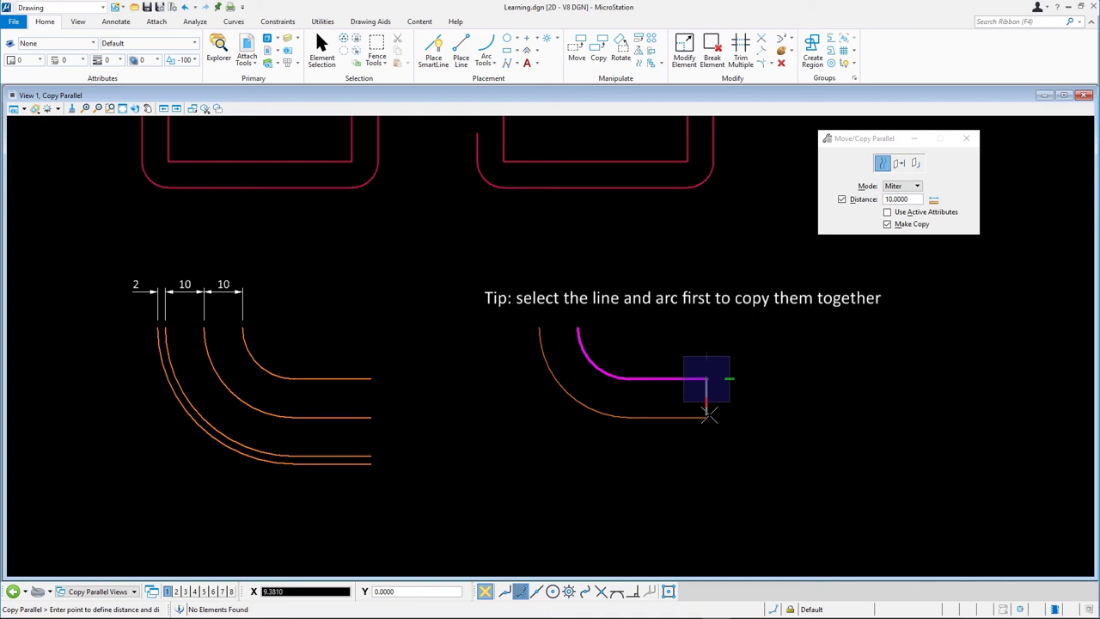
left_click(707, 416)
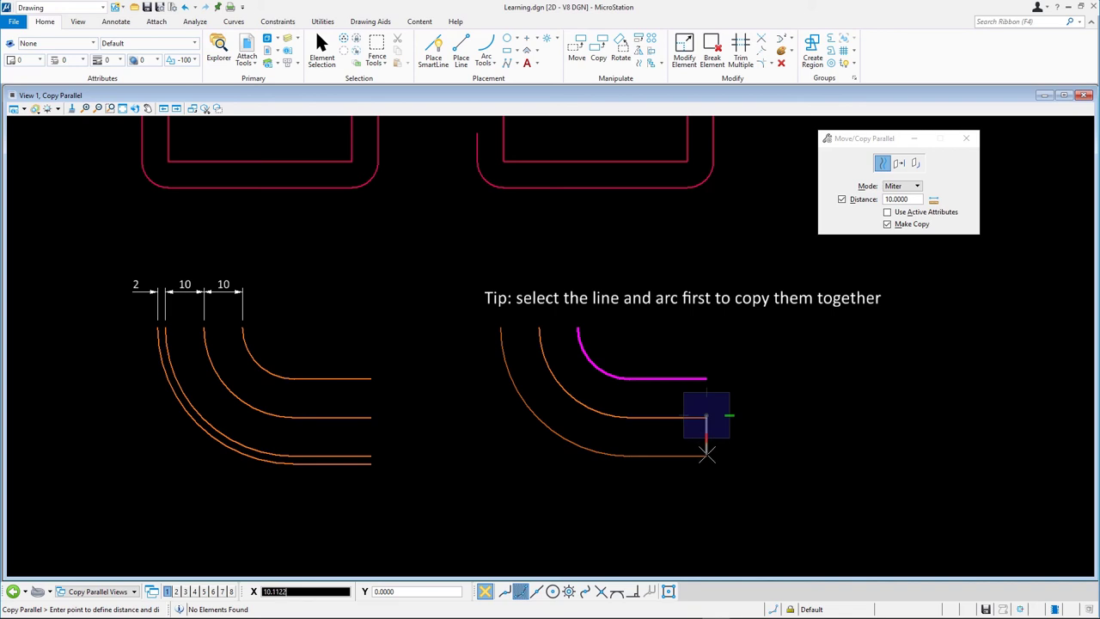
left_click(706, 453)
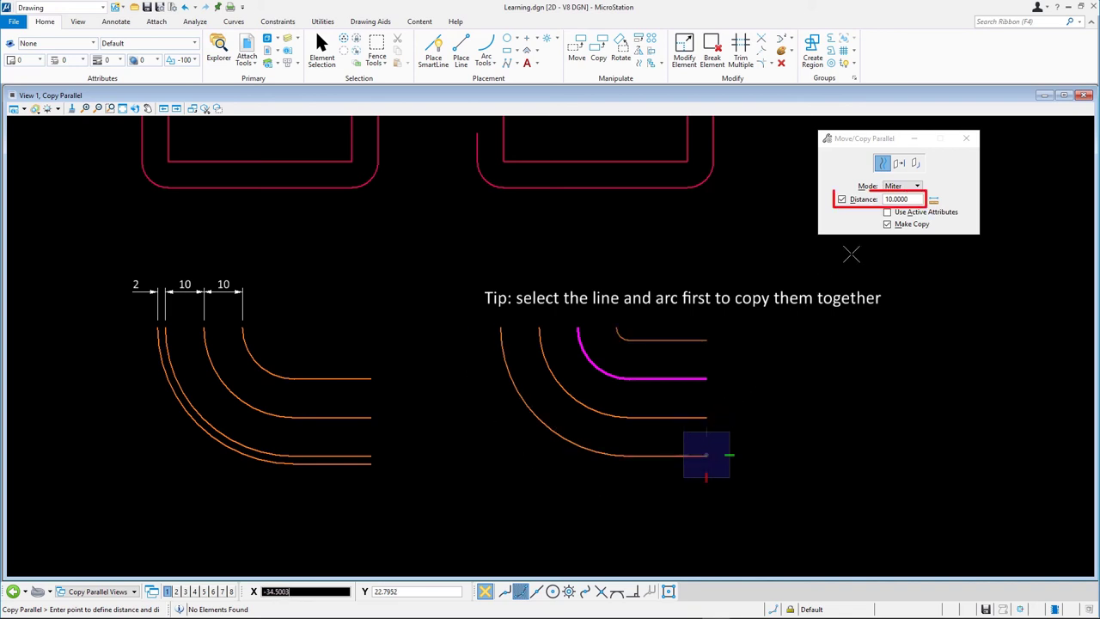
- Change the distance to 2 for the last copy and finish the operation
left_click_drag(918, 198, 878, 200)
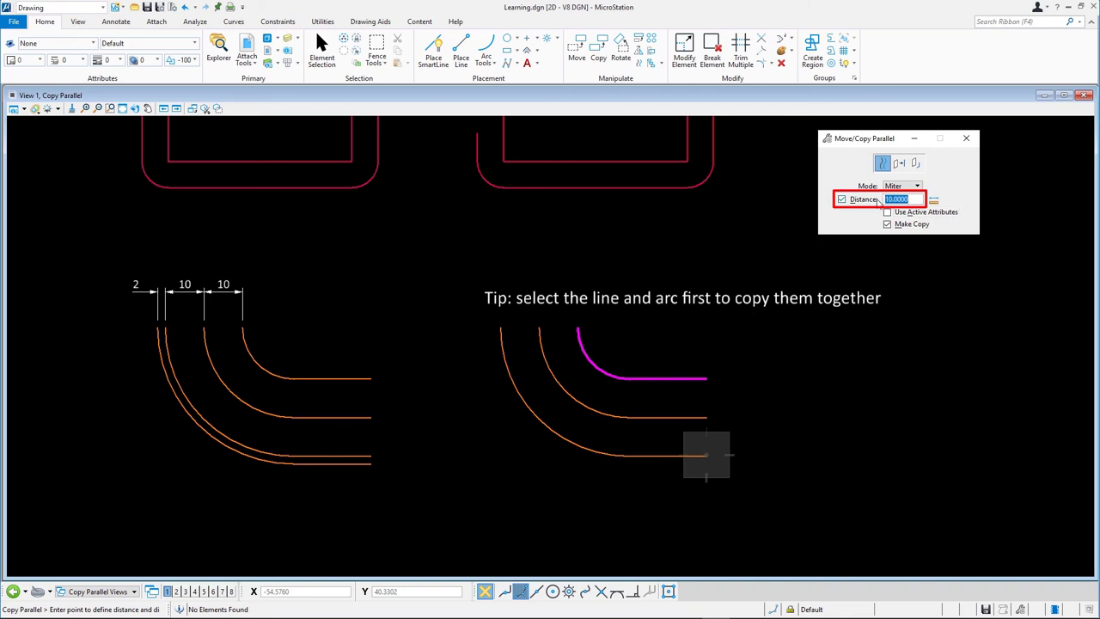
type("2")
key("Tab")
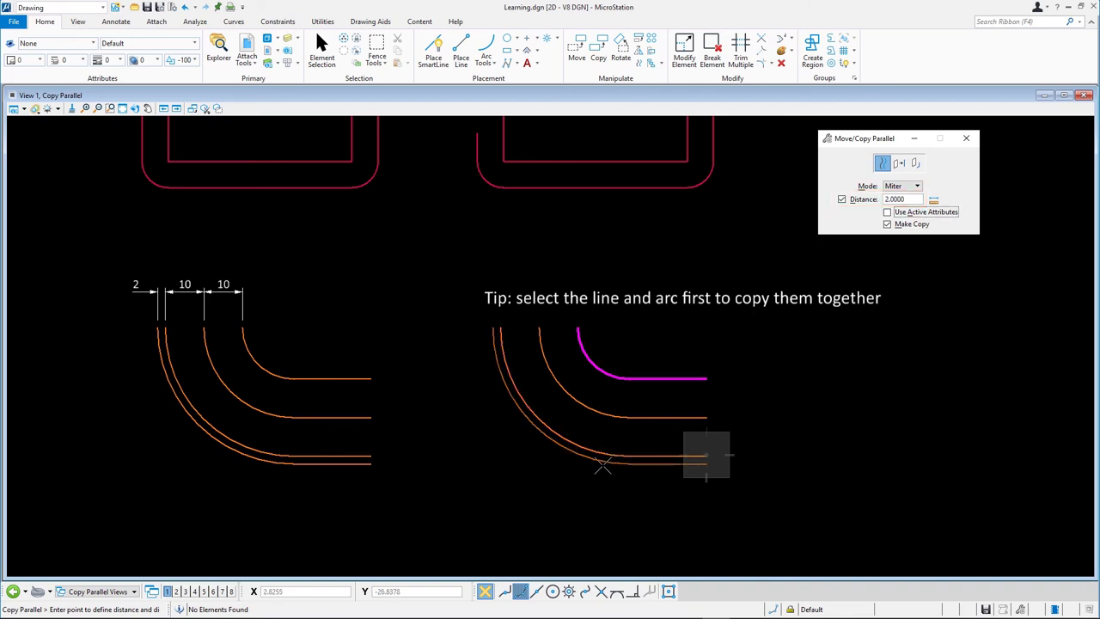
right_click(599, 465)
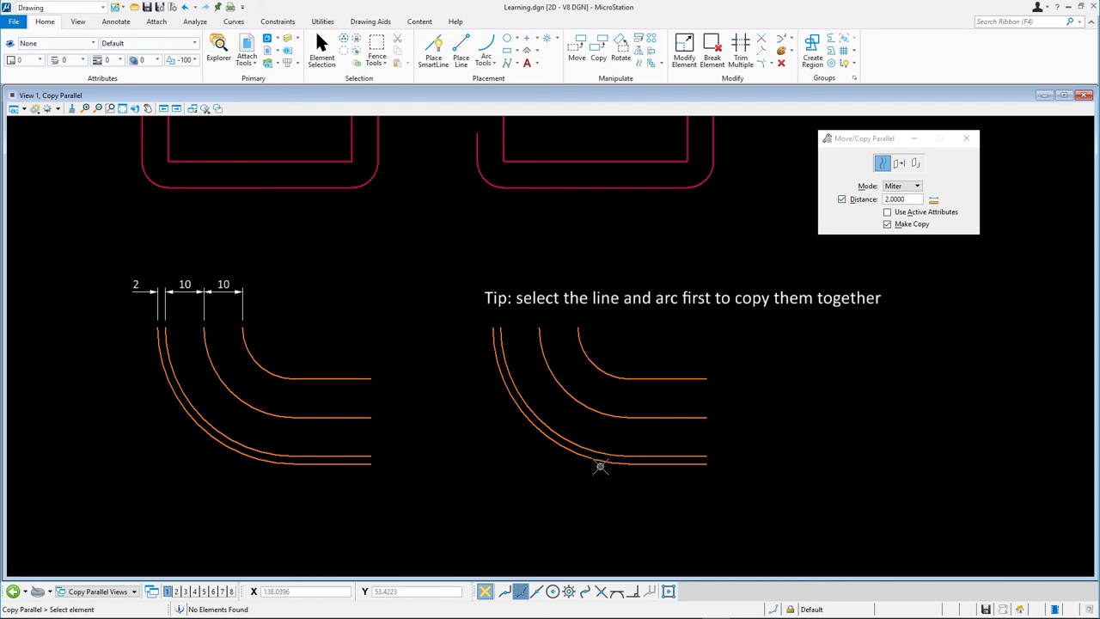